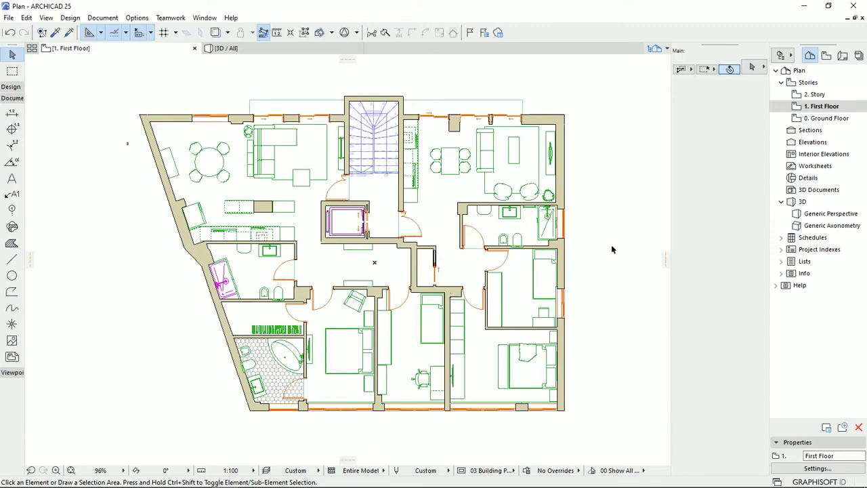
# - Switch from the first floor plan to the 3D view and orbit the house model to a new angle
pyautogui.click(296, 48)
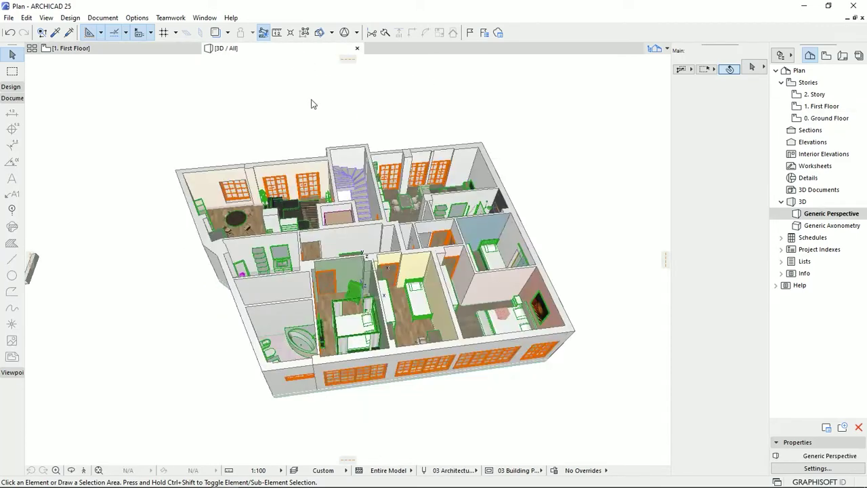
pyautogui.scroll(2, 448, 310)
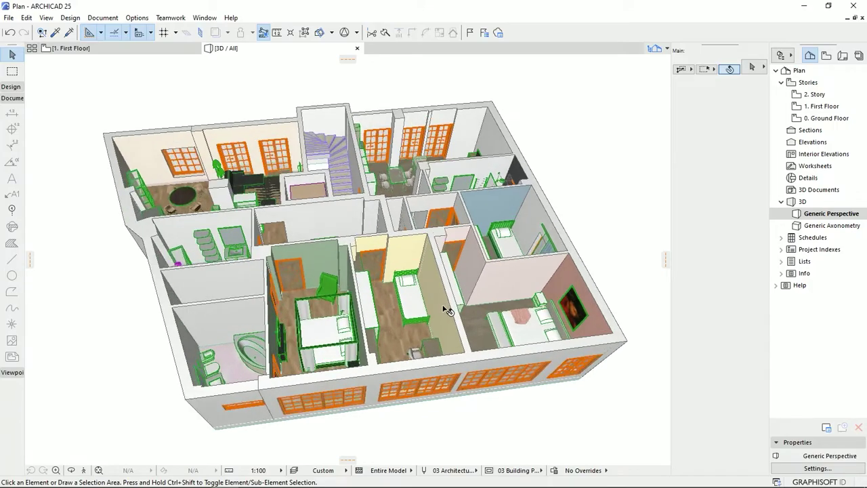
pyautogui.scroll(4, 447, 311)
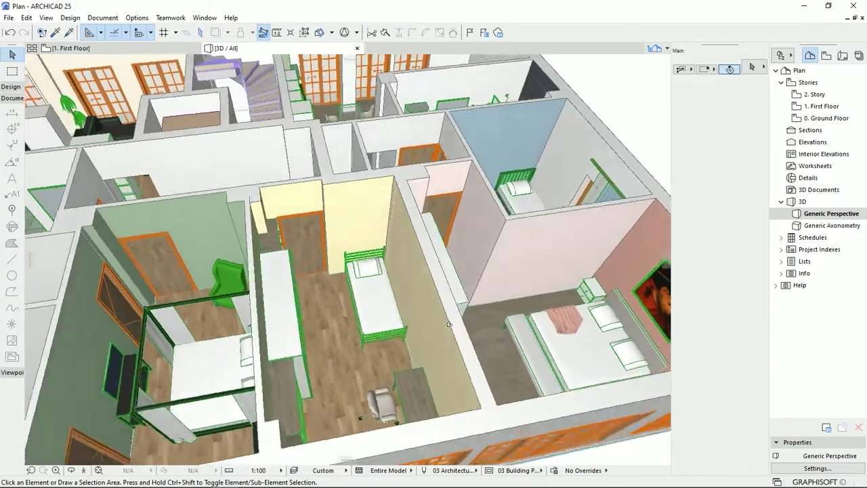
pyautogui.scroll(-2, 448, 325)
pyautogui.keyDown('shift'); pyautogui.moveTo(448, 324); pyautogui.dragTo(500, 331, button='middle'); pyautogui.keyUp('shift')
pyautogui.scroll(2, 508, 305)
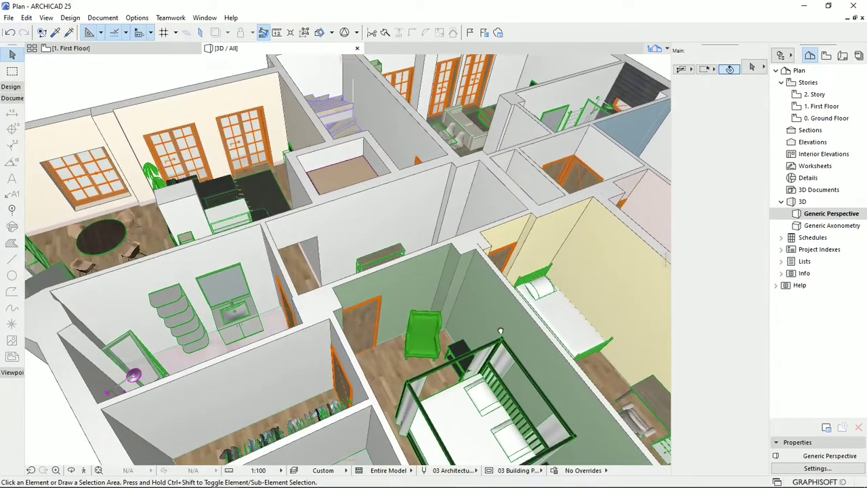
pyautogui.moveTo(400, 362); pyautogui.dragTo(410, 424, button='middle')
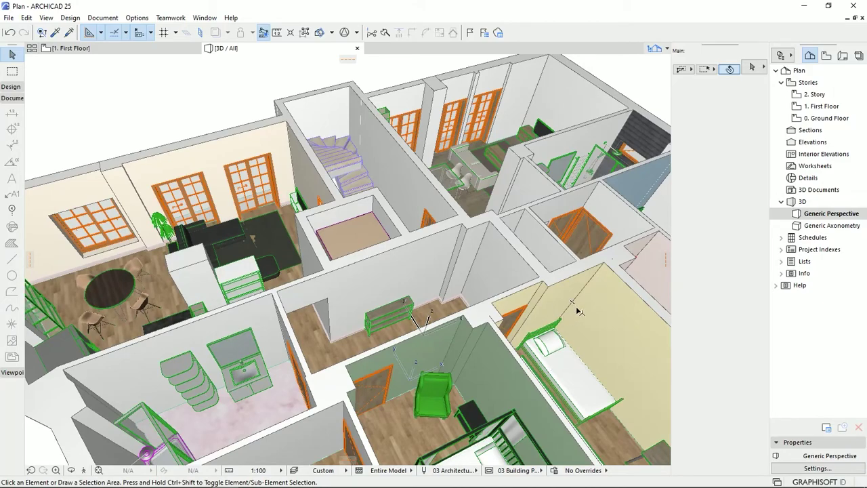
pyautogui.moveTo(579, 310); pyautogui.dragTo(517, 273, button='middle')
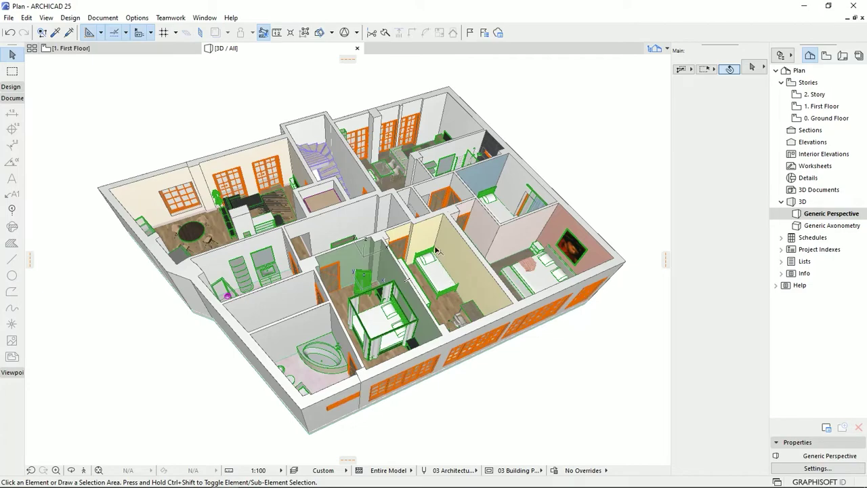
# - Zoom in on the living and dining area and select its floor slab
pyautogui.moveTo(440, 238); pyautogui.dragTo(428, 321, button='middle')
pyautogui.scroll(5, 381, 282)
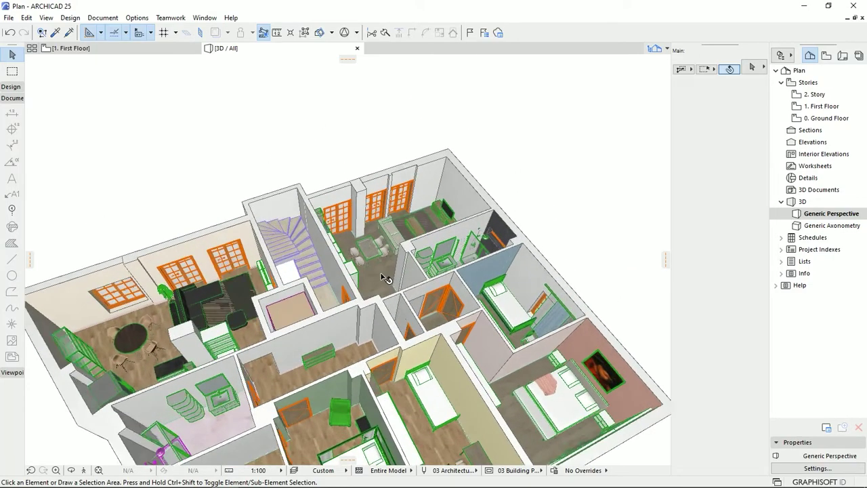
pyautogui.scroll(1, 381, 282)
pyautogui.scroll(1, 351, 286)
pyautogui.moveTo(350, 287); pyautogui.dragTo(342, 317, button='middle')
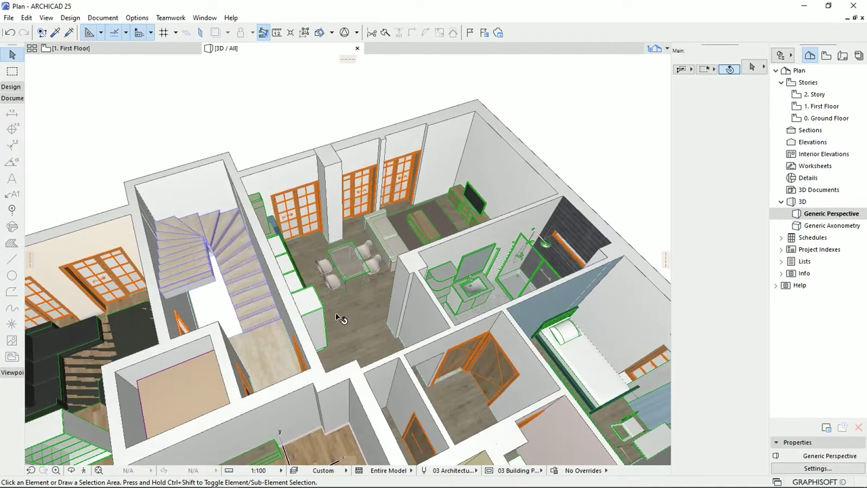
pyautogui.click(361, 318)
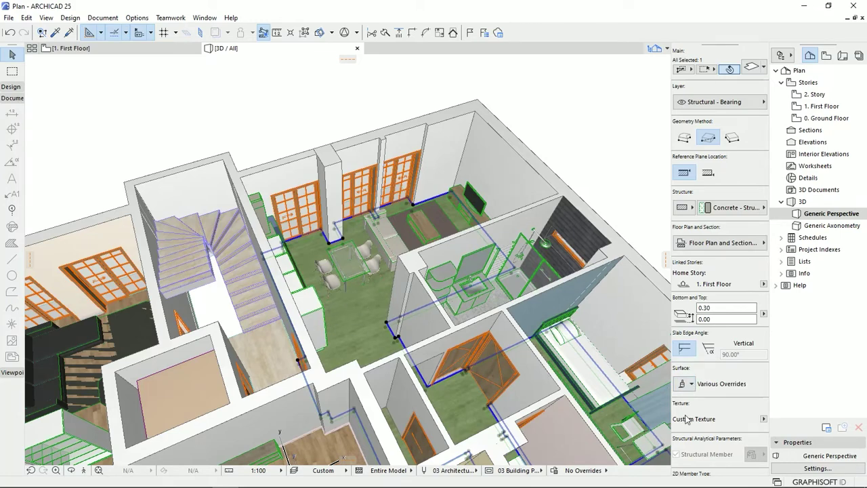
pyautogui.click(688, 385)
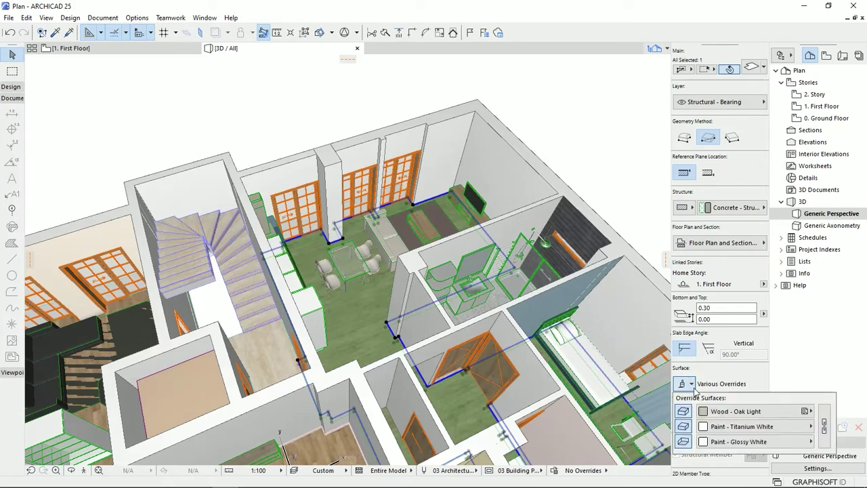
pyautogui.click(770, 416)
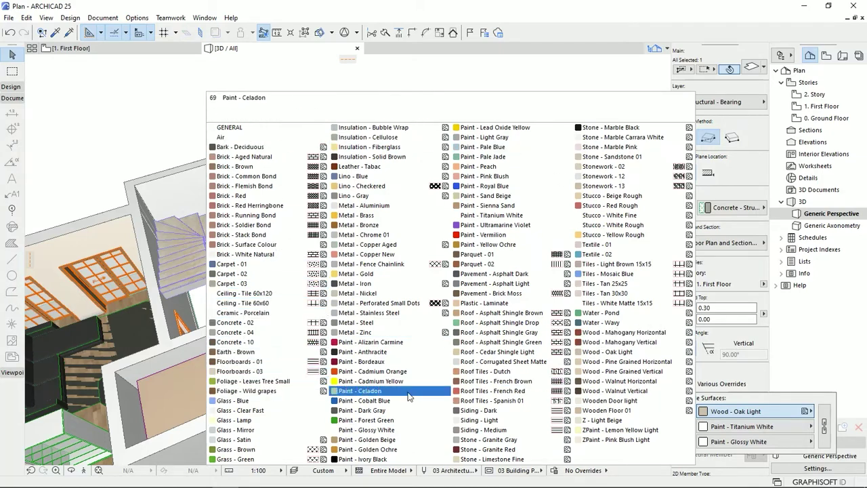
pyautogui.click(608, 352)
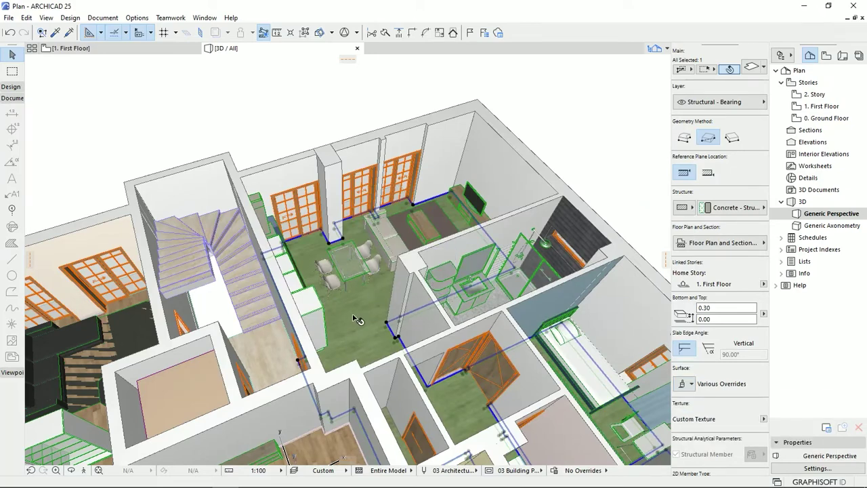
pyautogui.press('Escape')
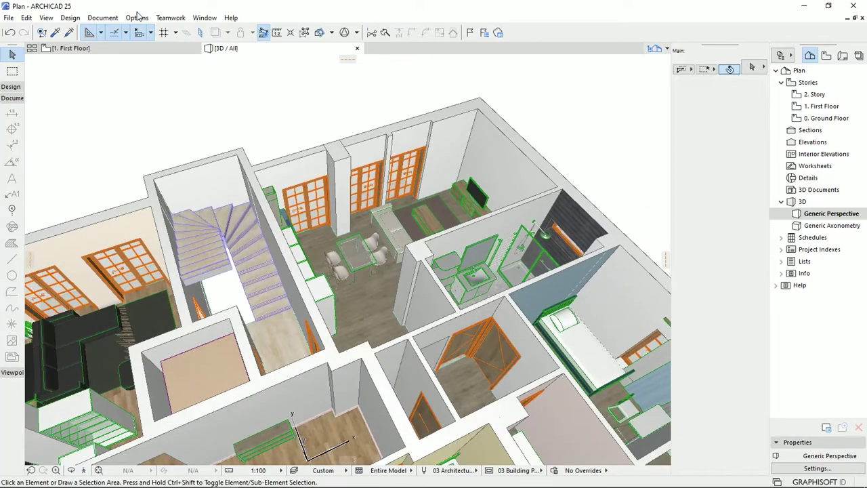
# - Open the Surfaces settings via Options > Element Attributes > Surfaces
pyautogui.click(137, 18)
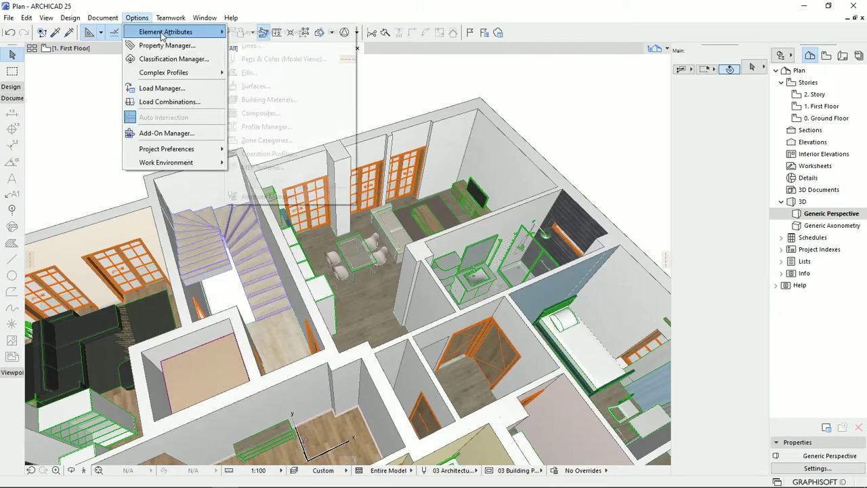
pyautogui.moveTo(163, 34)
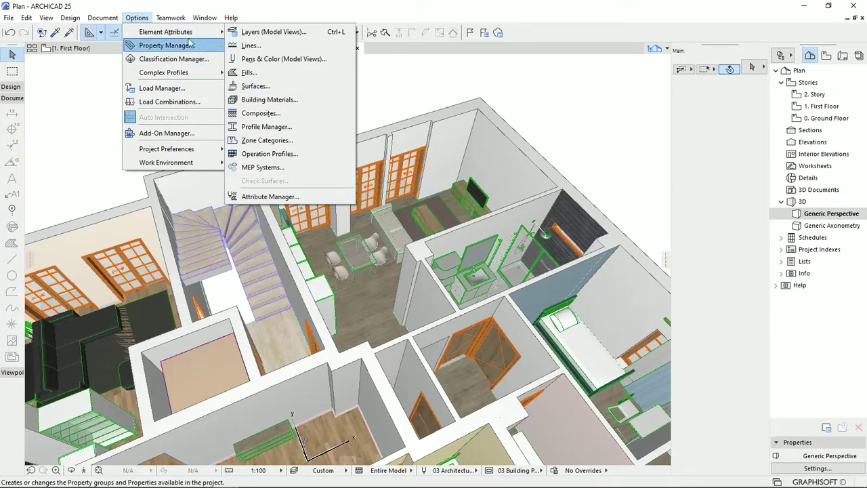
pyautogui.click(252, 92)
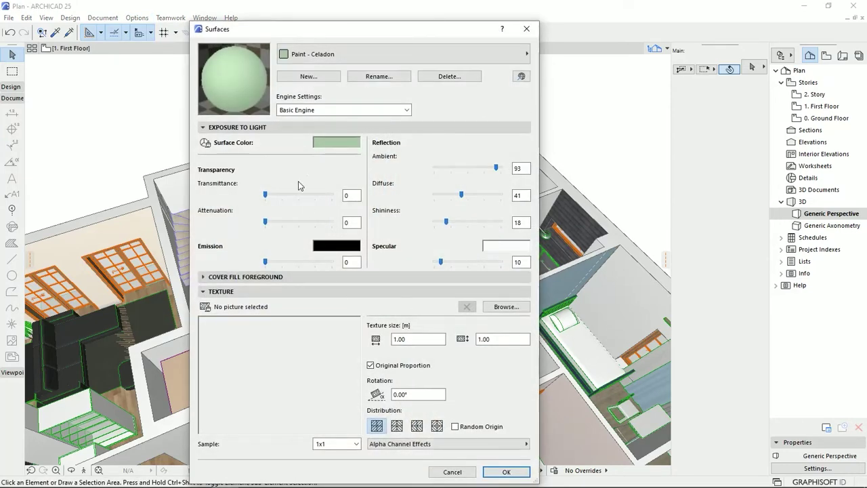
# - Pick Brick - Red as the surface to edit and open its Engine Settings list
pyautogui.click(369, 55)
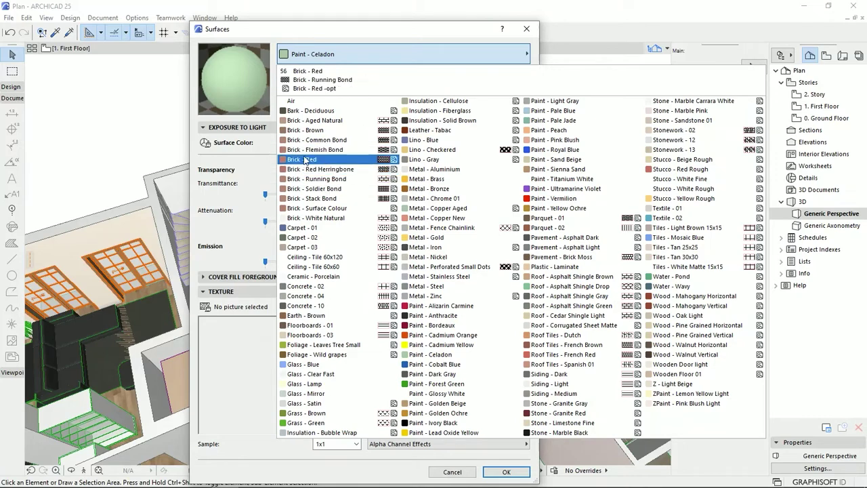
pyautogui.click(303, 161)
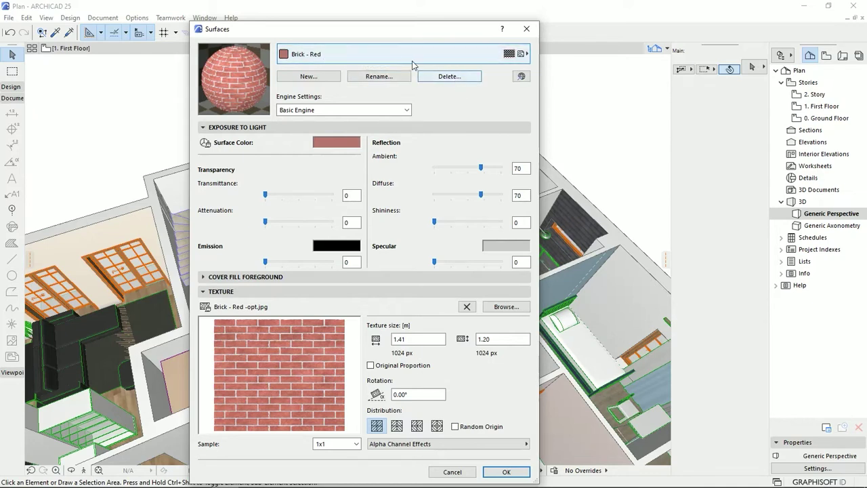
pyautogui.click(407, 111)
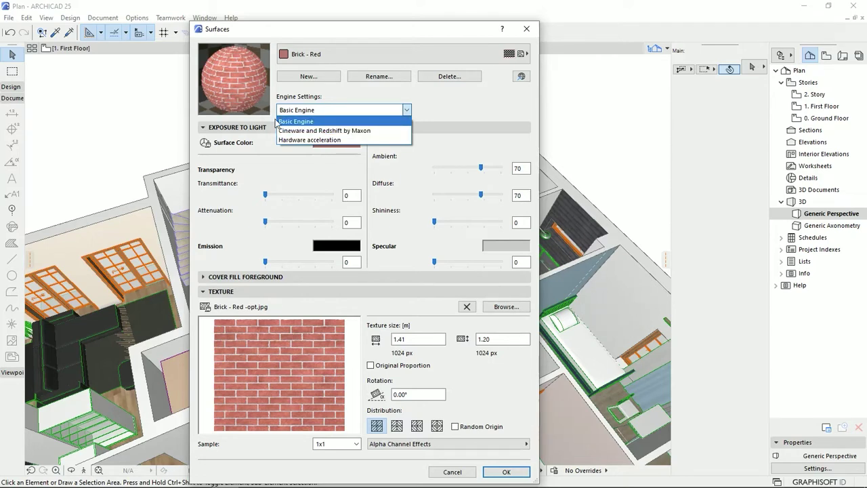
pyautogui.click(321, 131)
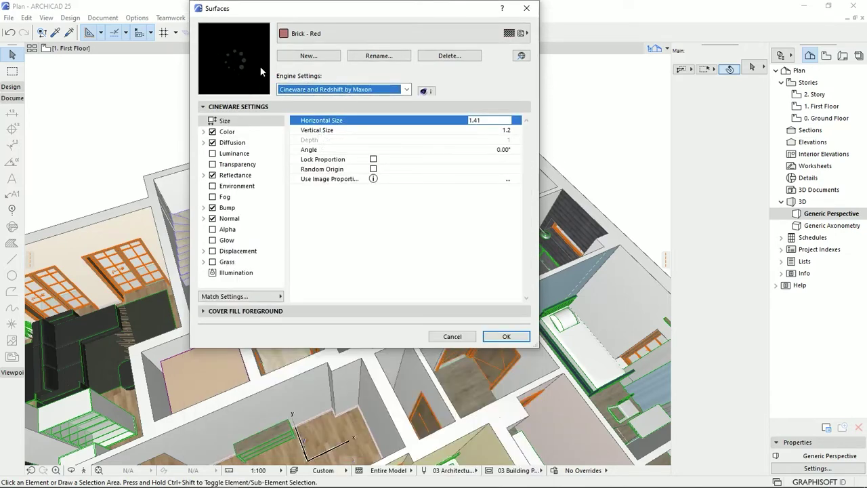
pyautogui.click(345, 92)
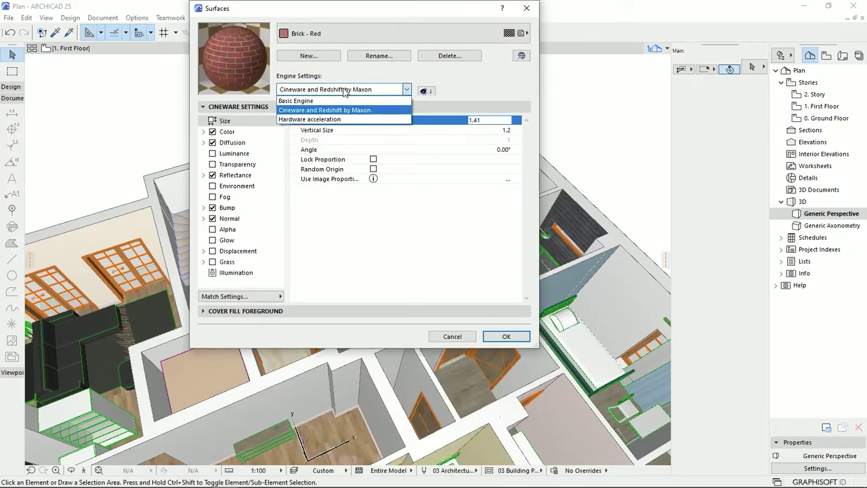
pyautogui.click(332, 120)
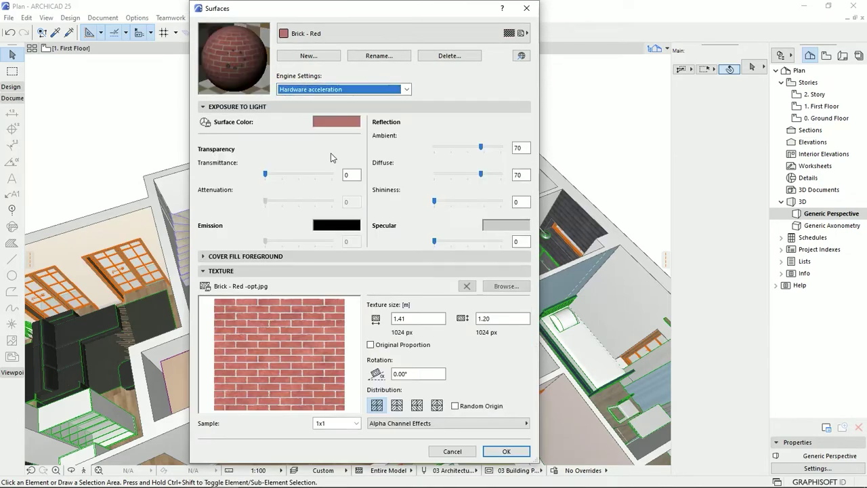
pyautogui.click(318, 90)
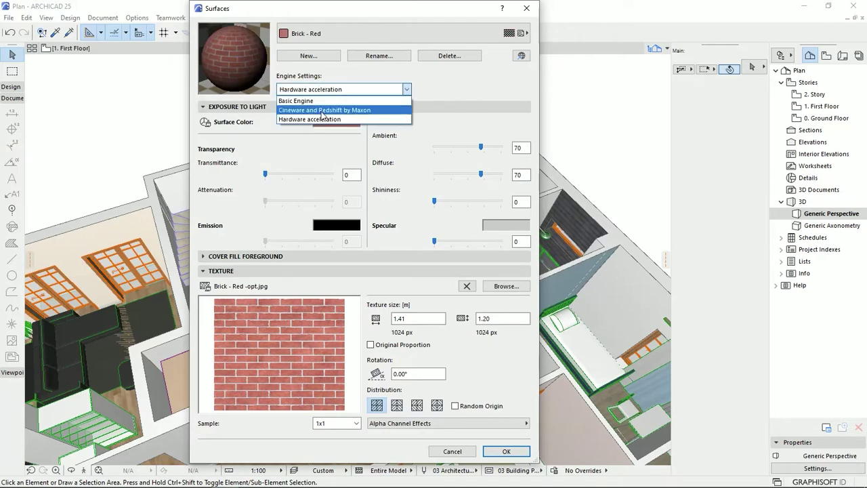
pyautogui.click(354, 113)
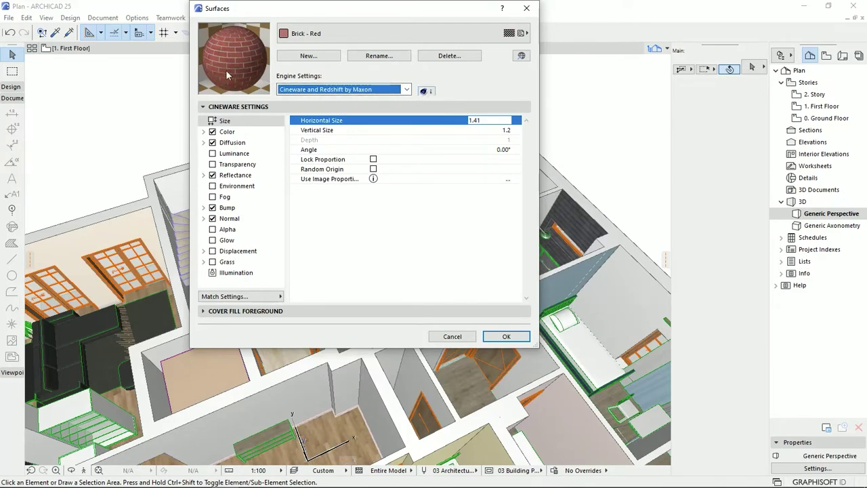
pyautogui.click(298, 89)
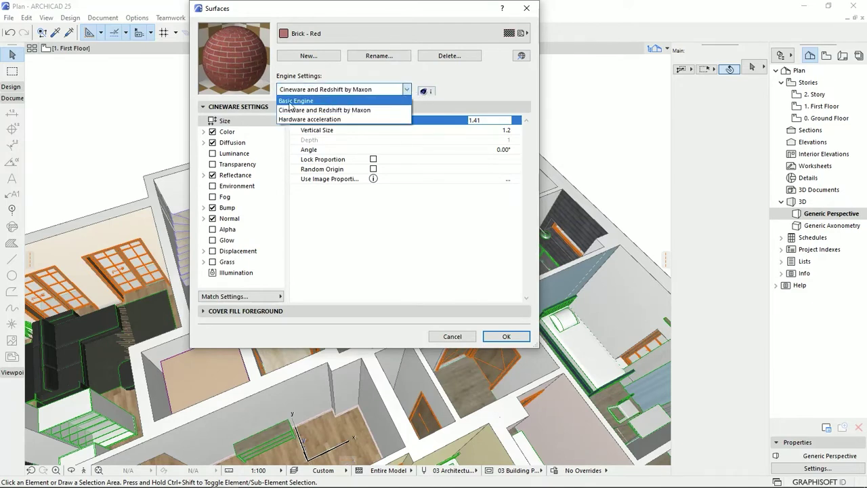
pyautogui.click(302, 102)
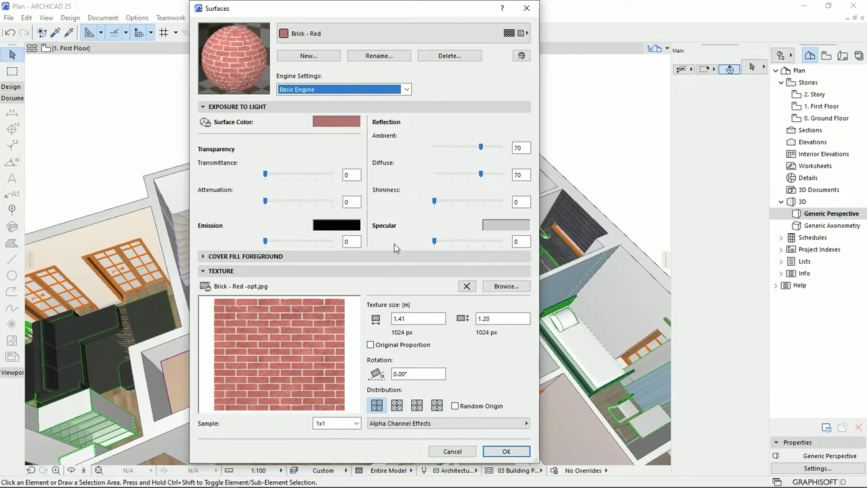
pyautogui.click(385, 257)
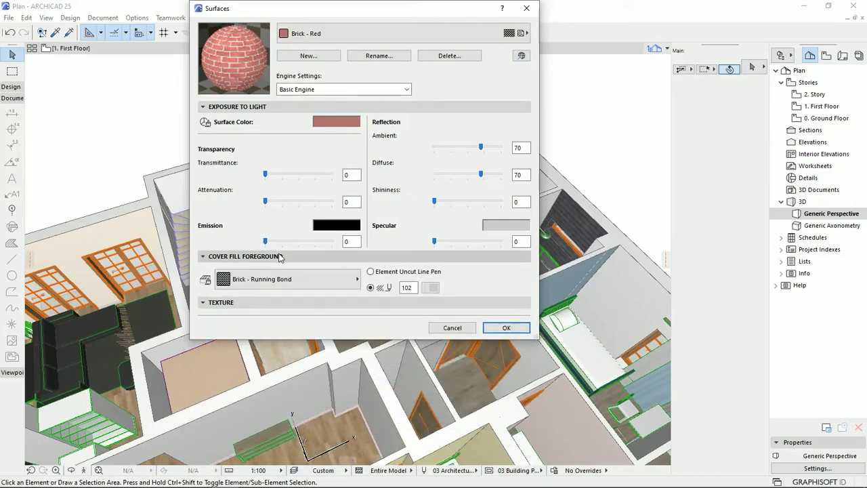
pyautogui.click(292, 279)
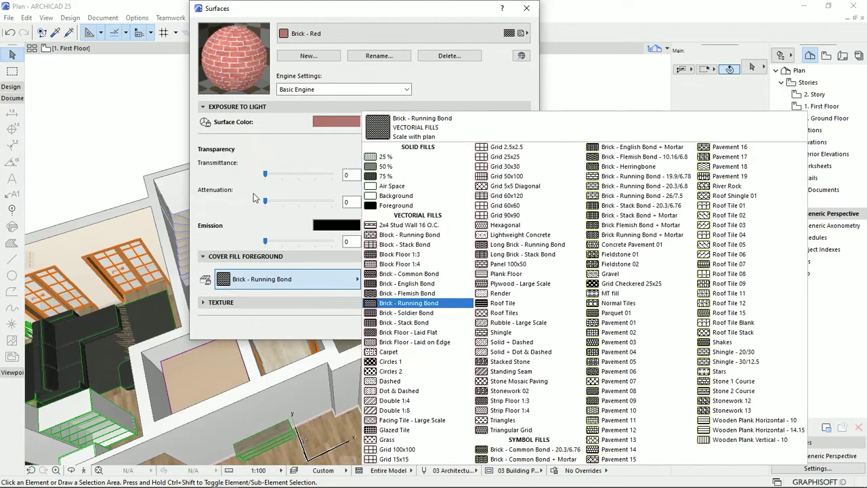
pyautogui.click(299, 284)
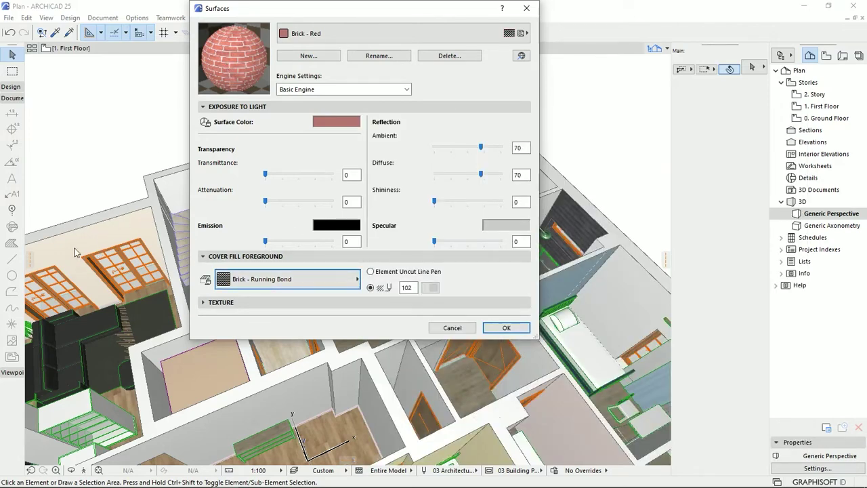
pyautogui.click(311, 287)
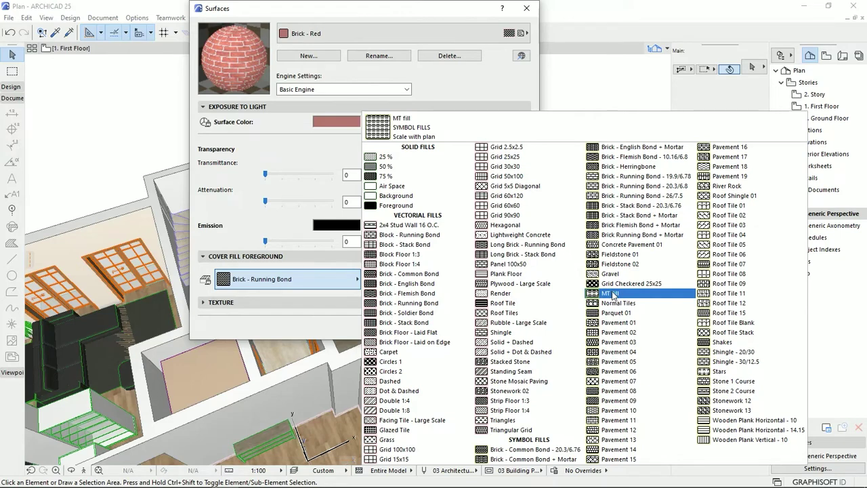
pyautogui.click(298, 258)
pyautogui.click(285, 303)
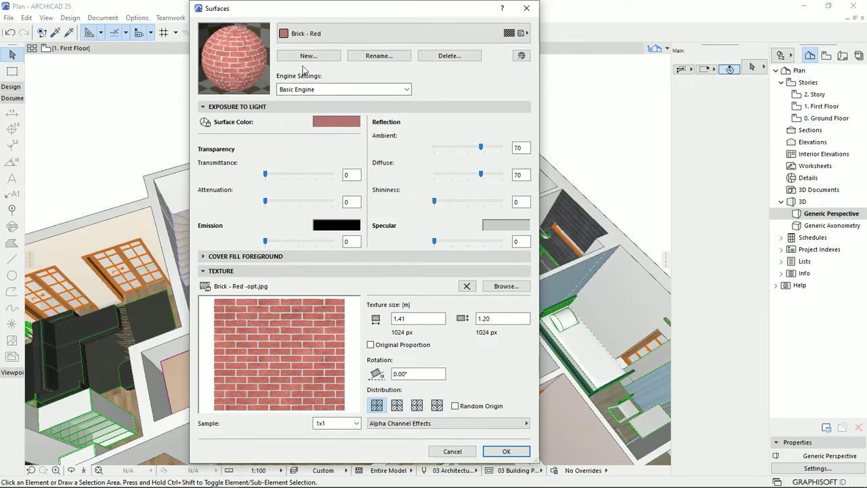
# - Duplicate Wood - Walnut Horizontal as a new surface named 'Z wooden floor MT 01'
pyautogui.click(400, 33)
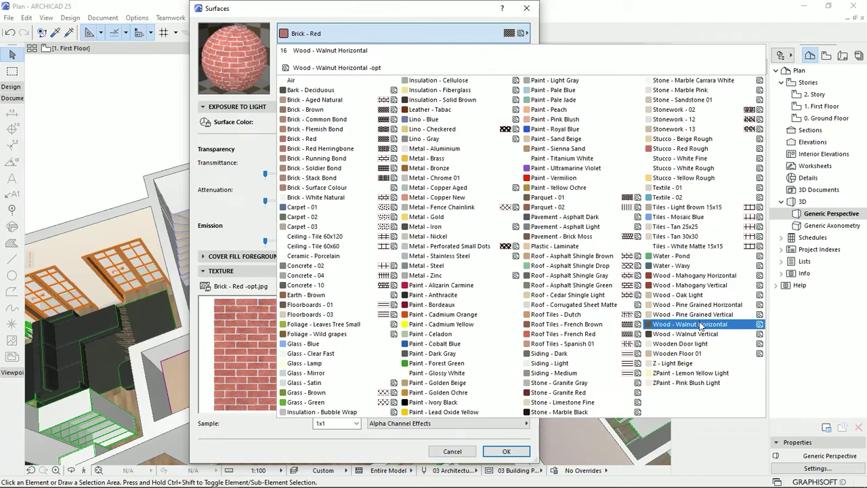
pyautogui.click(686, 325)
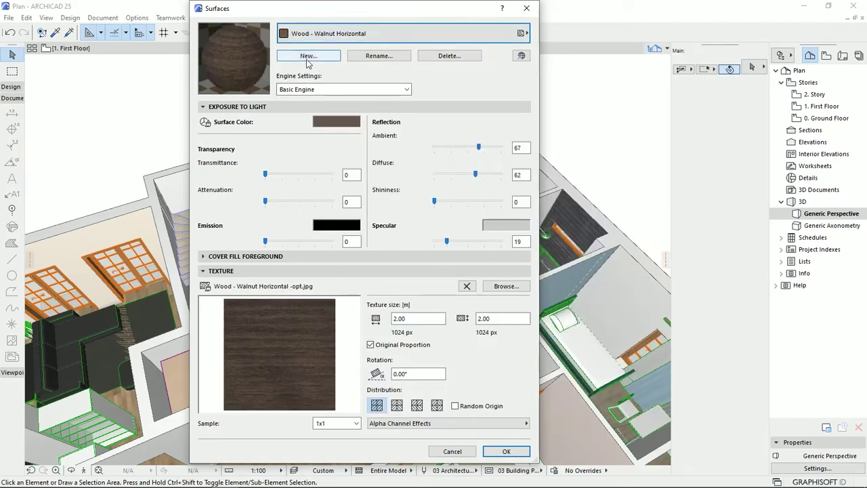
pyautogui.click(308, 59)
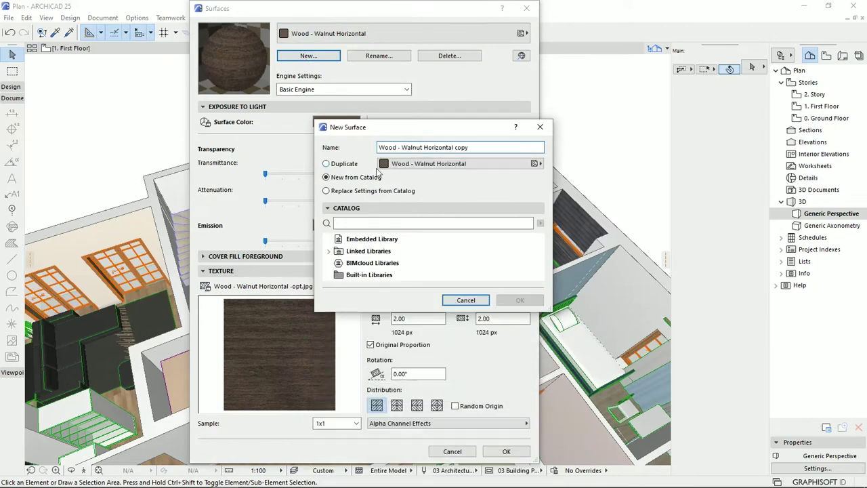
pyautogui.click(379, 167)
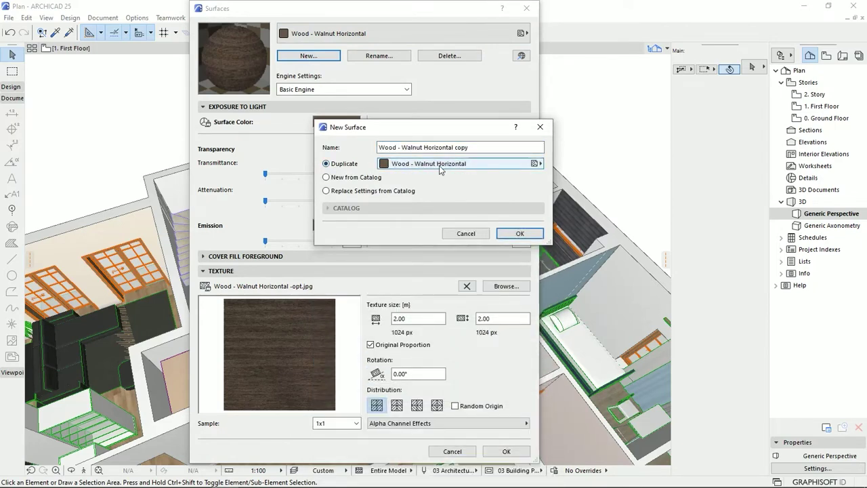
pyautogui.press('Tab')
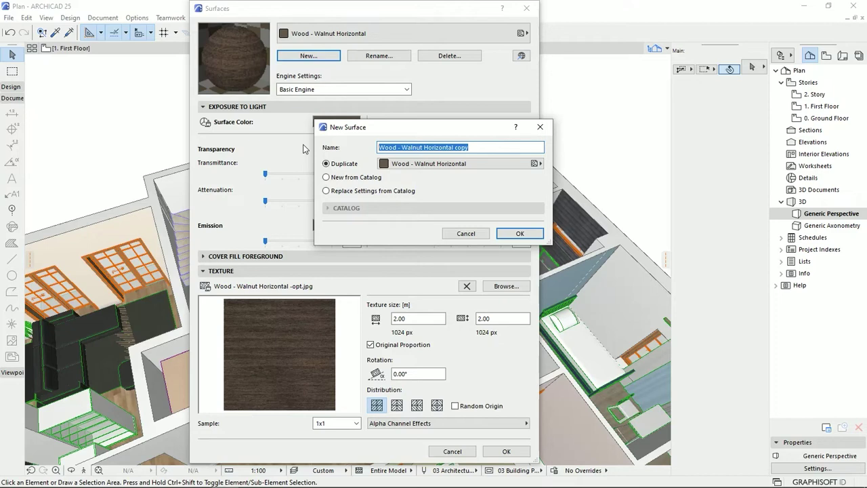
pyautogui.write('Z wooden floor MT')
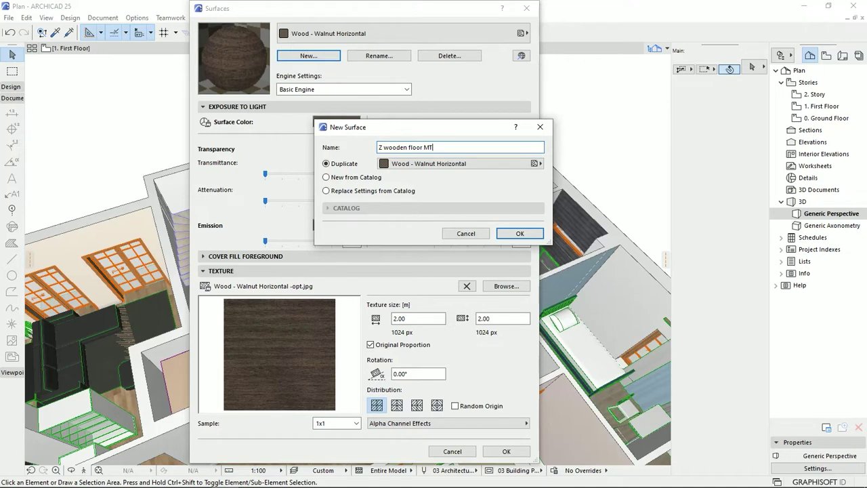
pyautogui.write('01')
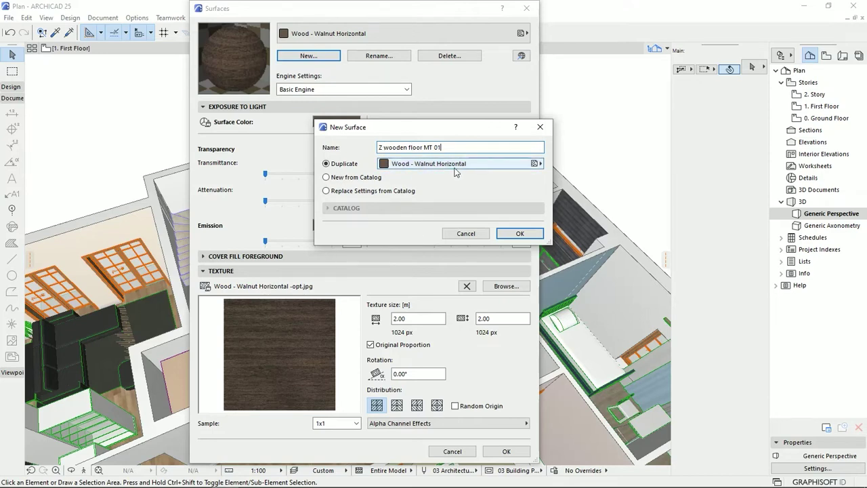
pyautogui.click(519, 233)
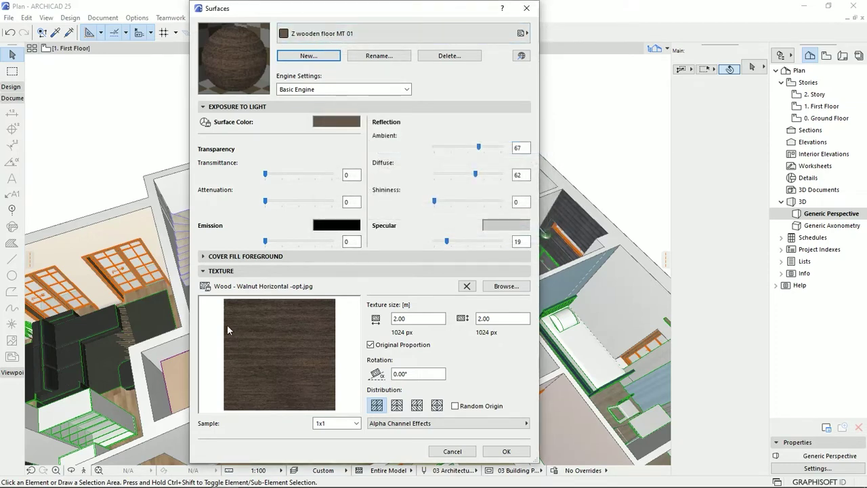
pyautogui.click(505, 287)
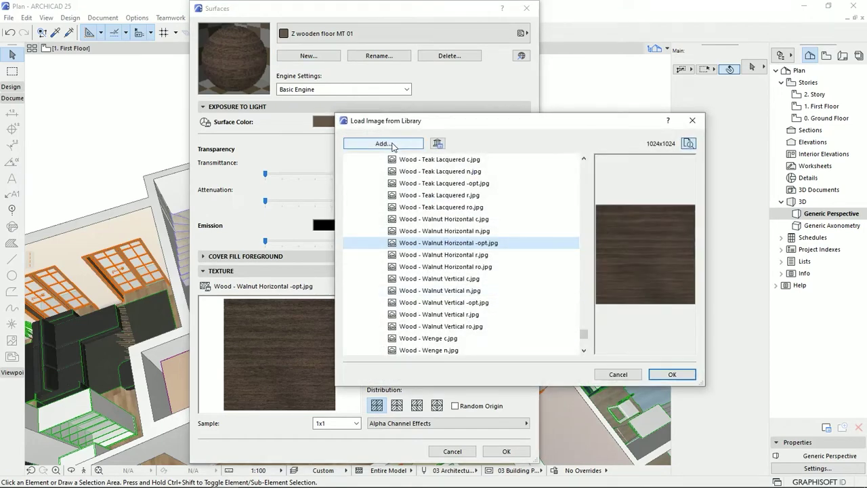
# - Add wood_floor (3).JPG from All Textures to the library and apply it as the texture
pyautogui.click(383, 144)
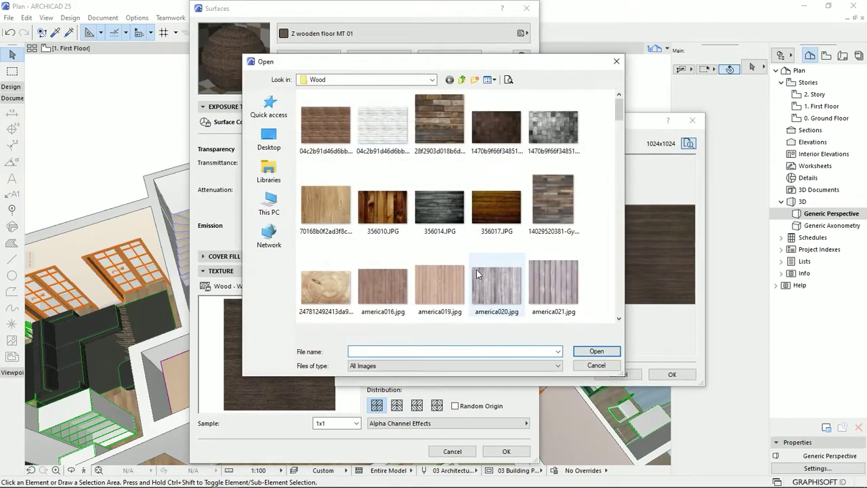
pyautogui.click(431, 79)
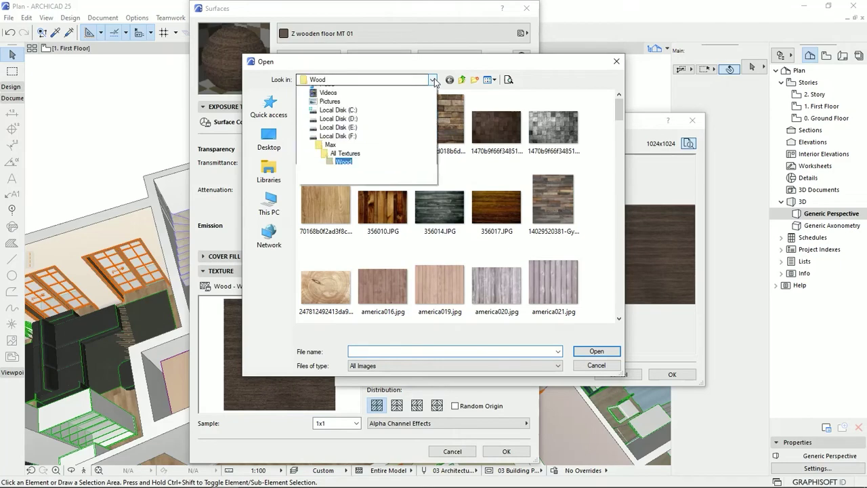
pyautogui.click(431, 80)
pyautogui.click(462, 81)
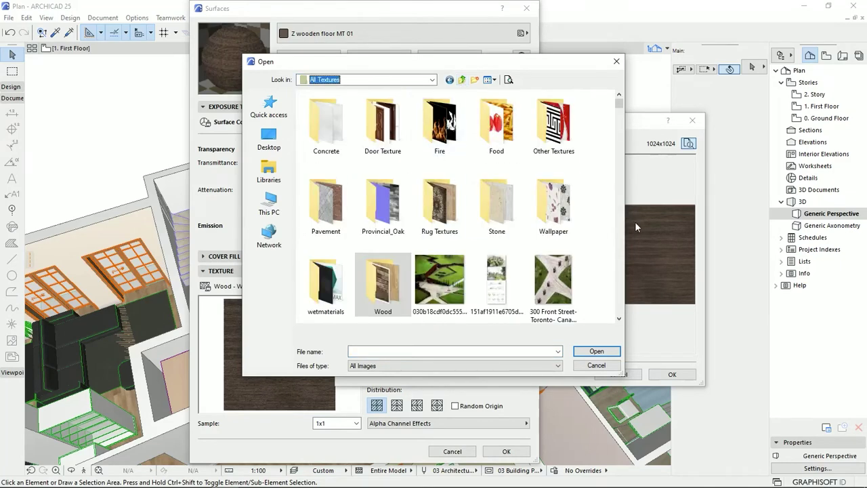
pyautogui.scroll(-5, 607, 125)
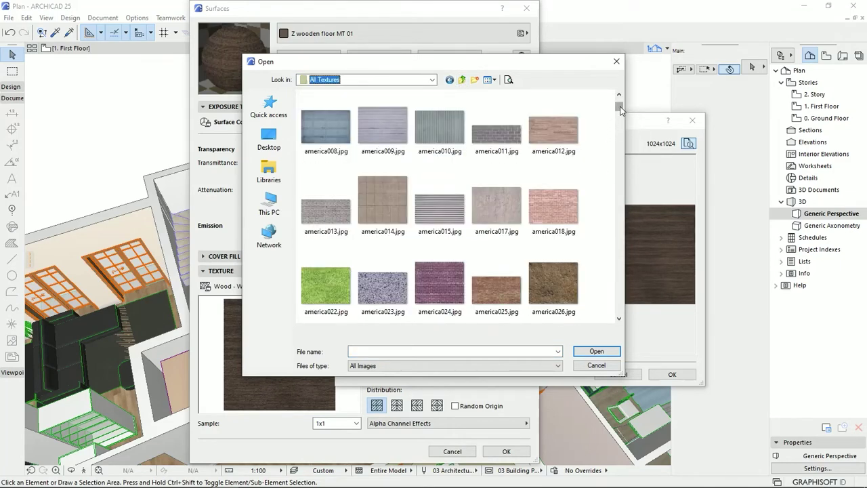
pyautogui.moveTo(619, 107); pyautogui.dragTo(619, 311)
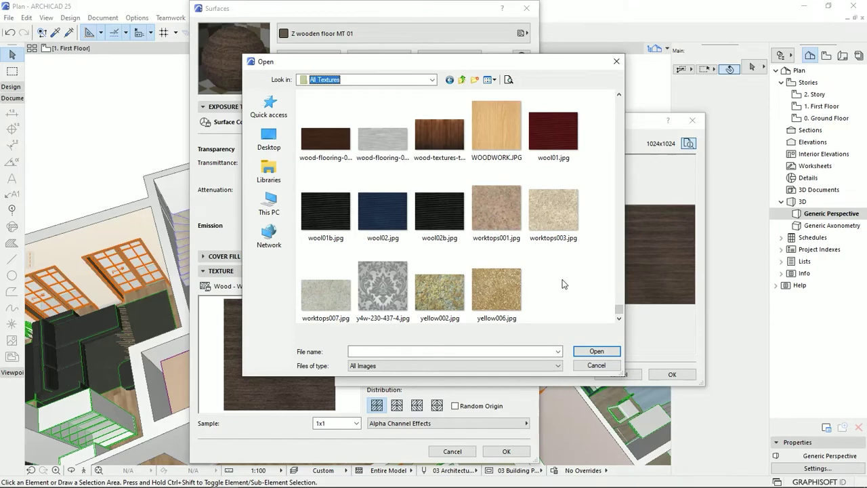
pyautogui.scroll(3, 498, 257)
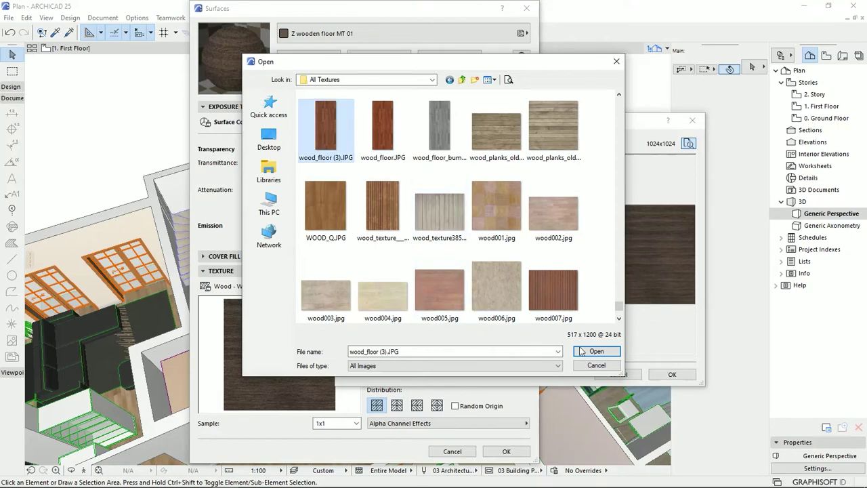
pyautogui.click(601, 353)
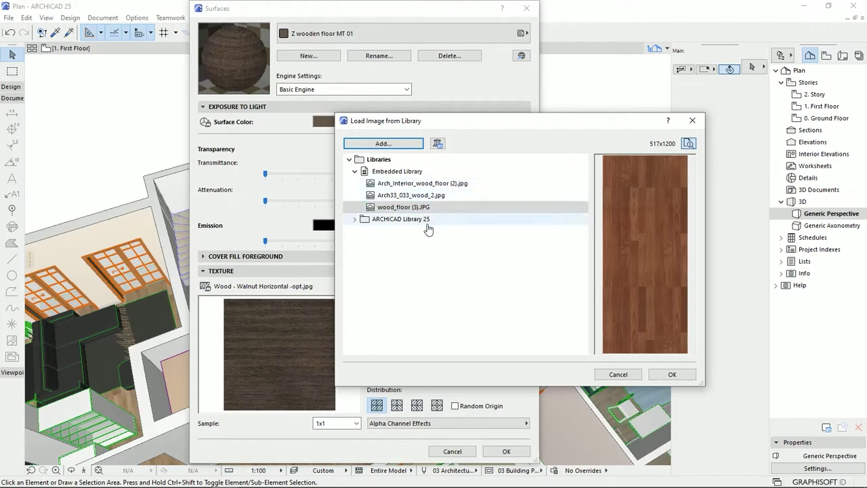
pyautogui.click(434, 207)
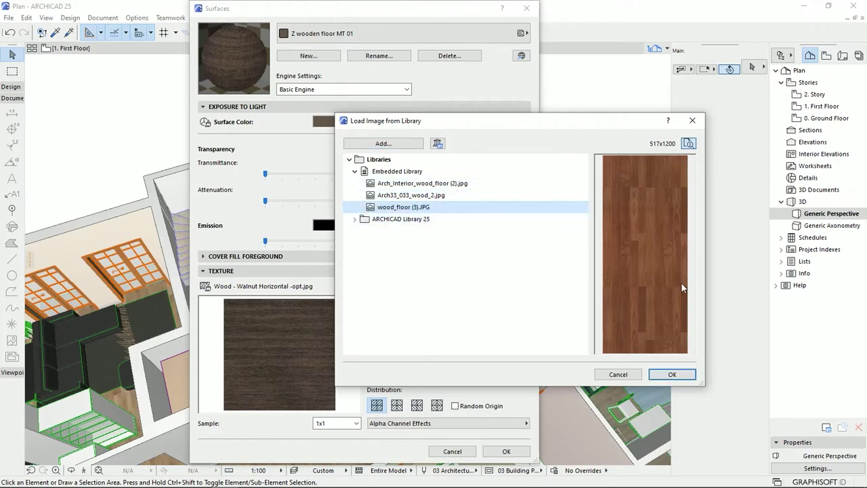
pyautogui.click(671, 375)
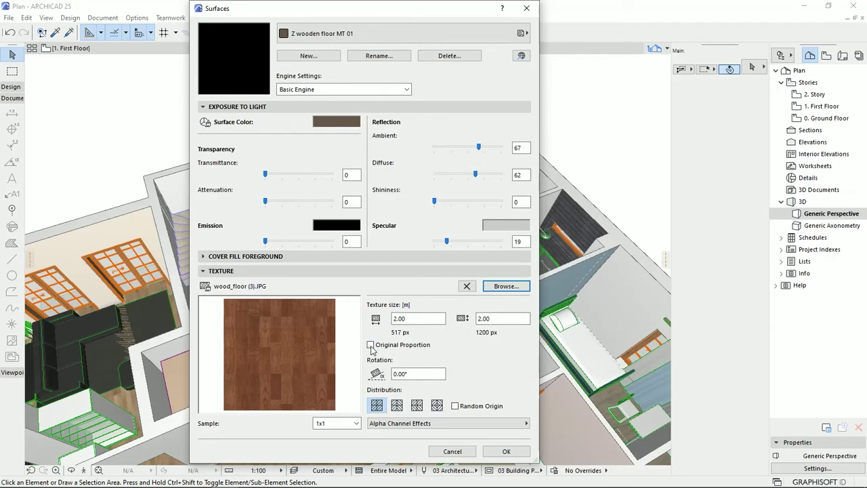
# - Keep the texture's original proportion at 2.00 × 4.64 m with no mirroring
pyautogui.click(370, 345)
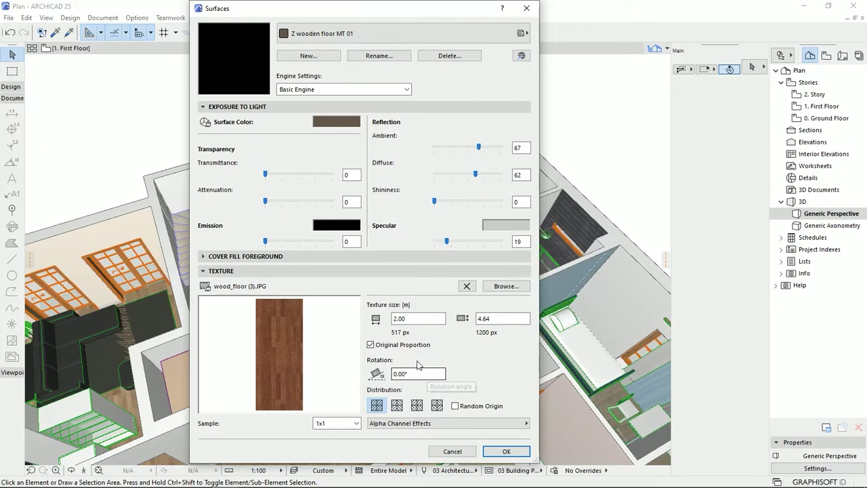
pyautogui.click(397, 408)
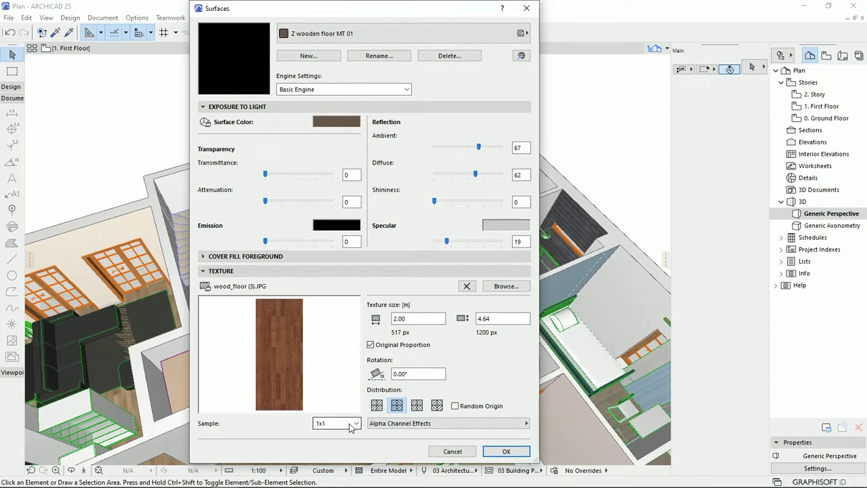
pyautogui.click(378, 405)
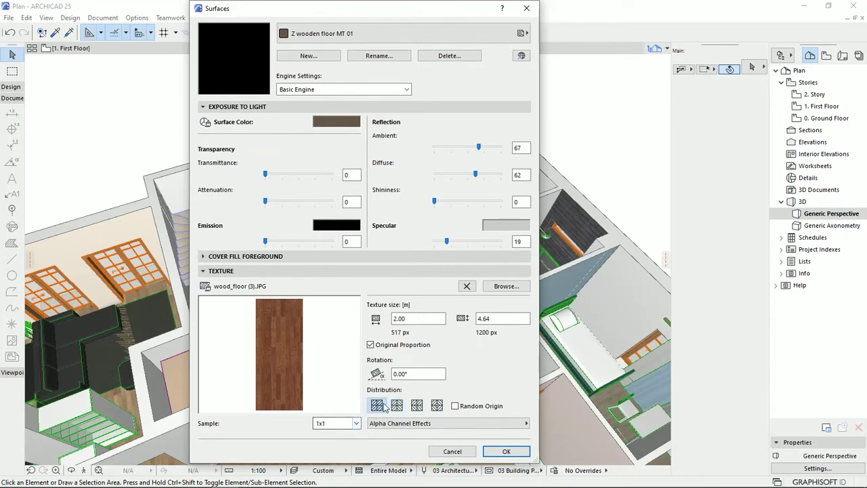
# - Compare the 2x2 preview and the mirroring options, then return the preview sample to 1x1
pyautogui.click(355, 425)
pyautogui.click(353, 427)
pyautogui.click(353, 427)
pyautogui.click(341, 446)
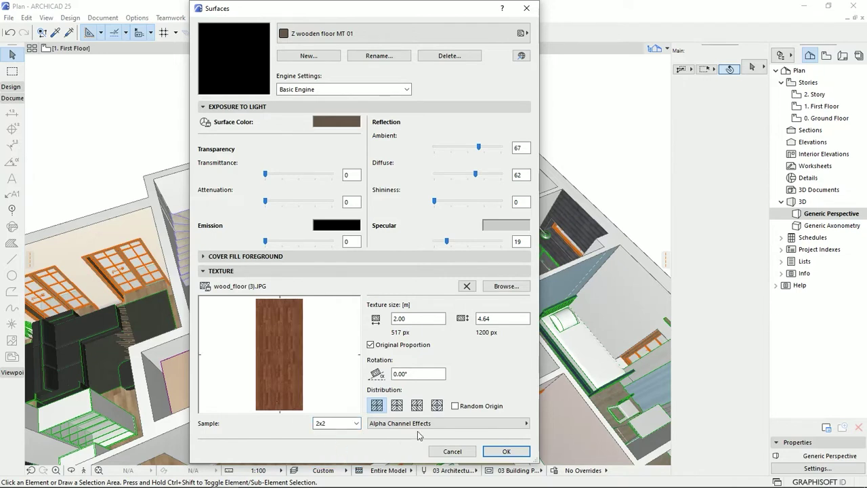
pyautogui.click(397, 406)
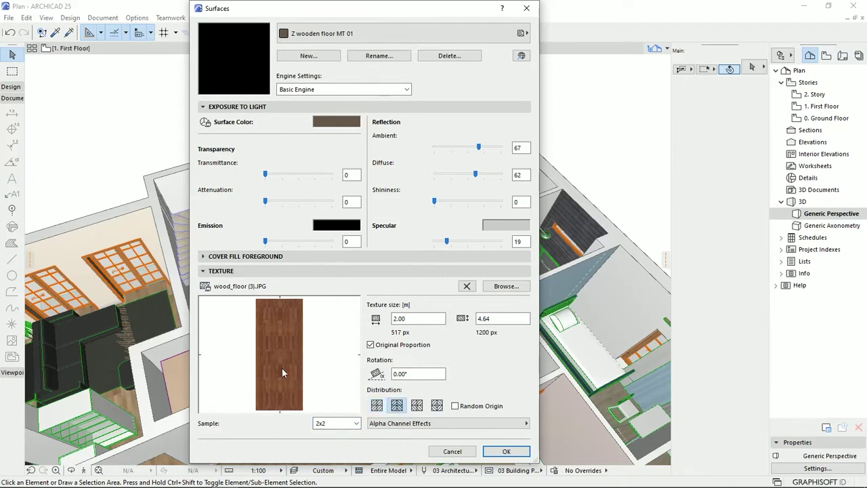
pyautogui.click(418, 406)
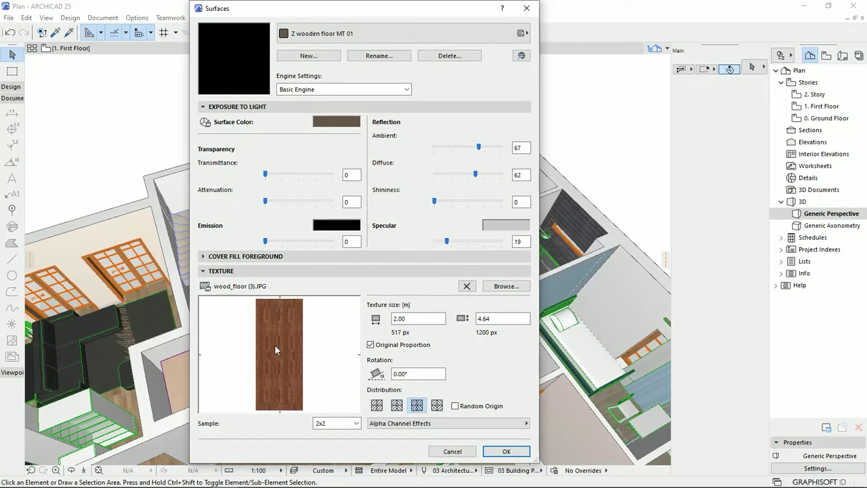
pyautogui.click(397, 406)
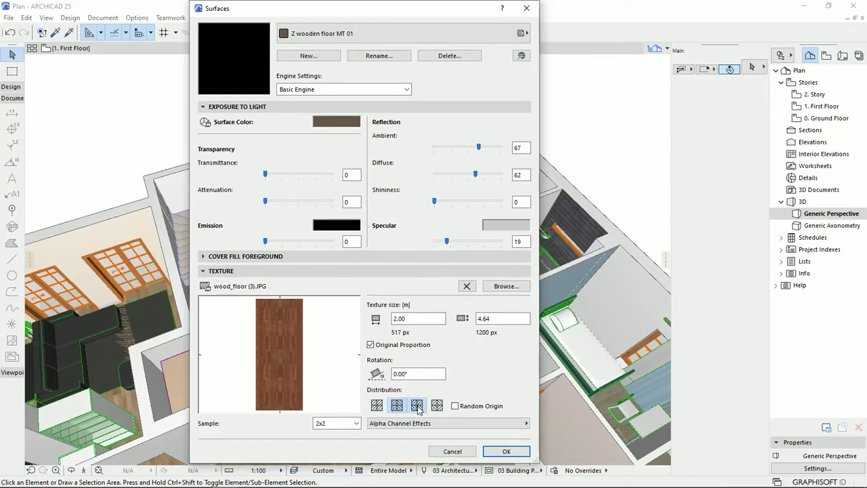
pyautogui.click(417, 405)
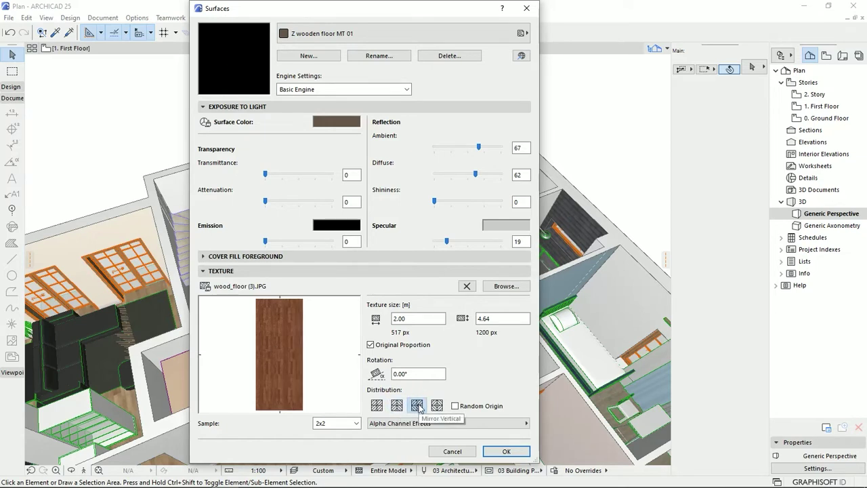
pyautogui.click(437, 405)
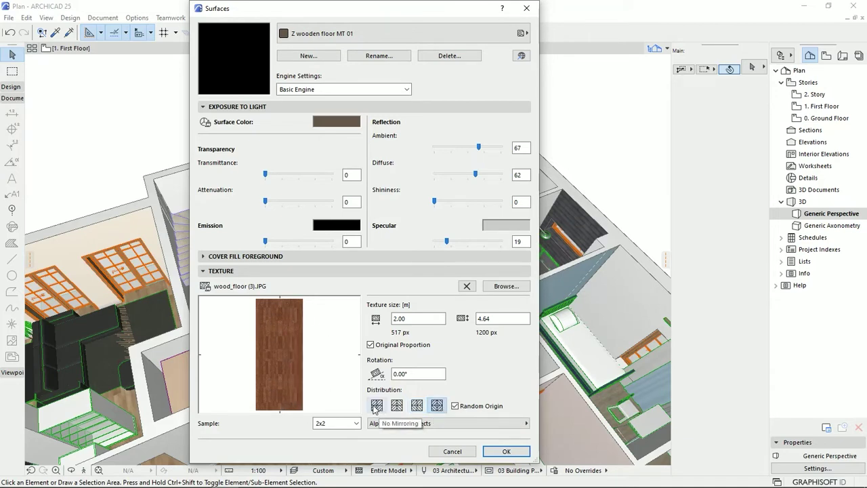
pyautogui.click(346, 424)
pyautogui.click(330, 435)
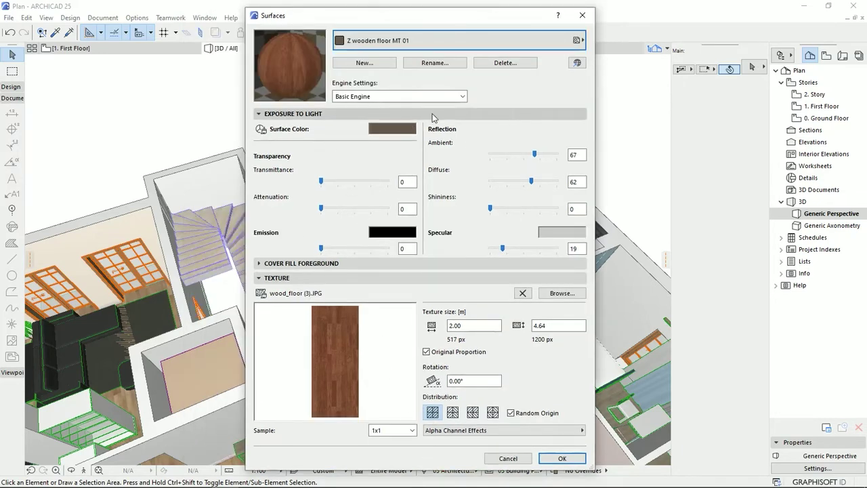
# - Change the surface colour to a warmer reddish brown and raise the Ambient reflection
pyautogui.click(391, 133)
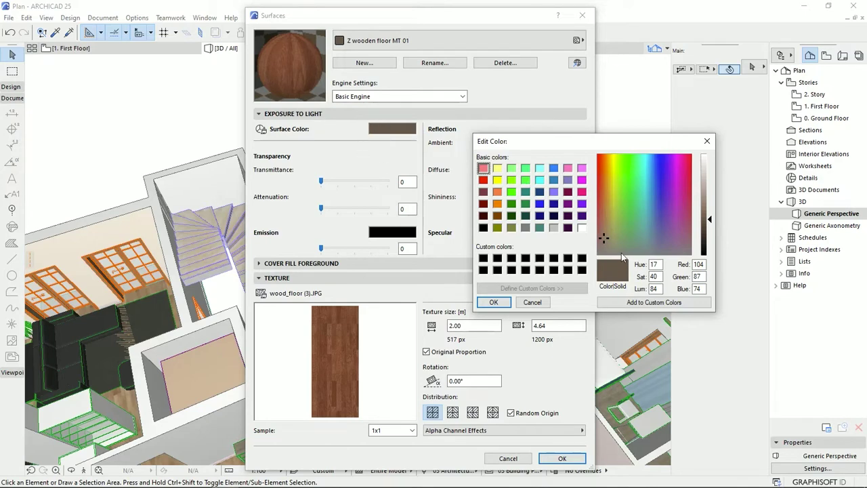
pyautogui.moveTo(603, 237); pyautogui.dragTo(603, 216)
pyautogui.moveTo(709, 223); pyautogui.dragTo(710, 218)
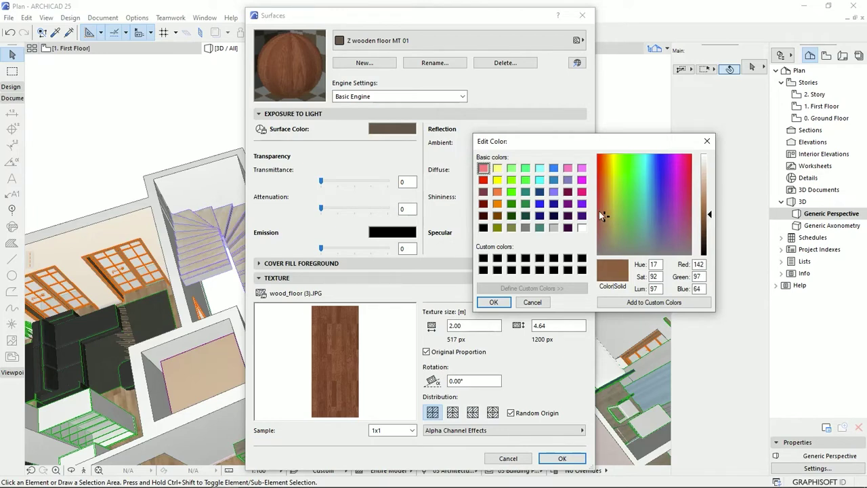
pyautogui.moveTo(599, 211); pyautogui.dragTo(603, 214)
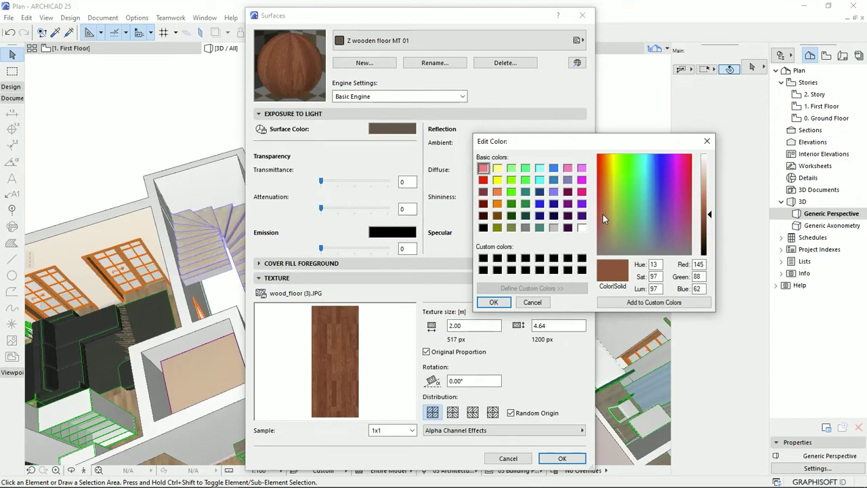
pyautogui.click(506, 303)
pyautogui.moveTo(535, 158); pyautogui.dragTo(554, 158)
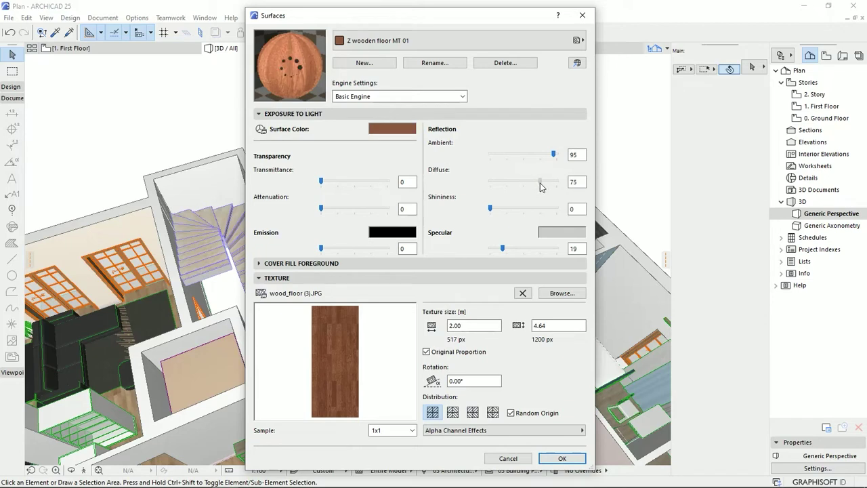
# - Bring the wood floor surface to Diffuse 90, Shininess 11 and Specular 25, then confirm the dialog
pyautogui.moveTo(540, 183); pyautogui.dragTo(492, 184)
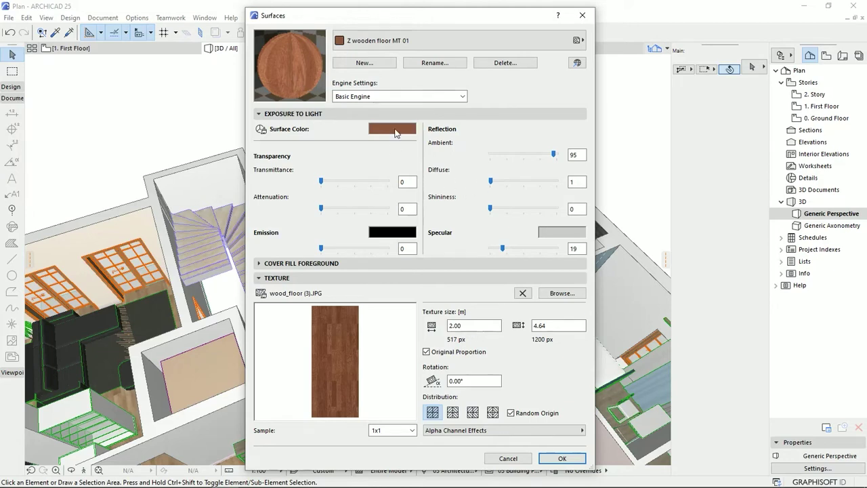
pyautogui.moveTo(499, 184); pyautogui.dragTo(551, 185)
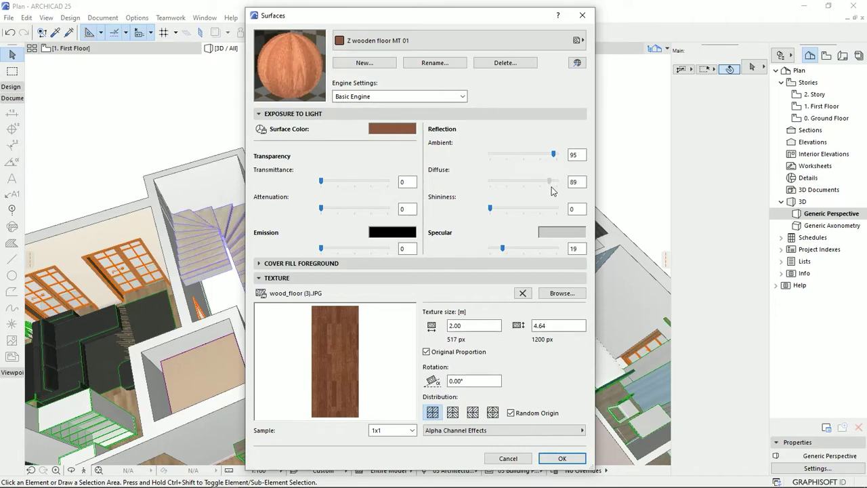
pyautogui.moveTo(553, 184); pyautogui.dragTo(550, 182)
pyautogui.moveTo(490, 209); pyautogui.dragTo(516, 209)
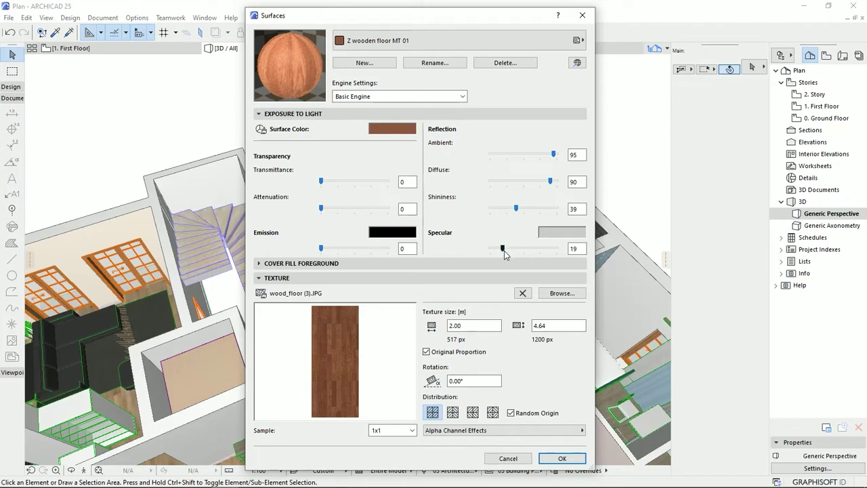
pyautogui.moveTo(504, 250); pyautogui.dragTo(537, 249)
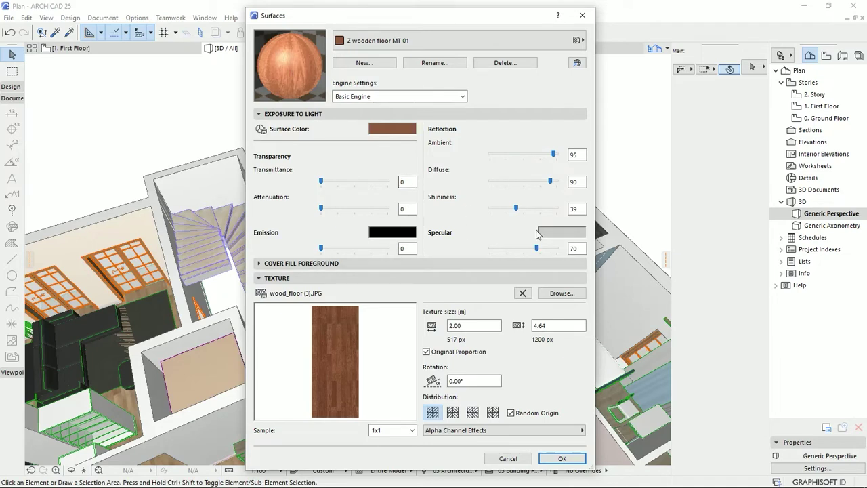
pyautogui.moveTo(516, 209); pyautogui.dragTo(537, 209)
pyautogui.moveTo(540, 251)
pyautogui.mouseDown()
pyautogui.moveTo(518, 249)
pyautogui.moveTo(544, 249)
pyautogui.mouseUp()
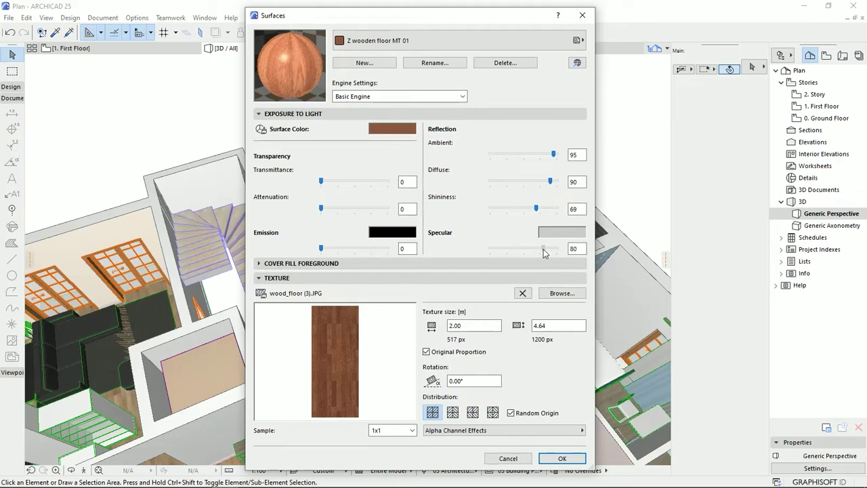
pyautogui.moveTo(544, 251); pyautogui.dragTo(507, 250)
pyautogui.moveTo(537, 211); pyautogui.dragTo(499, 211)
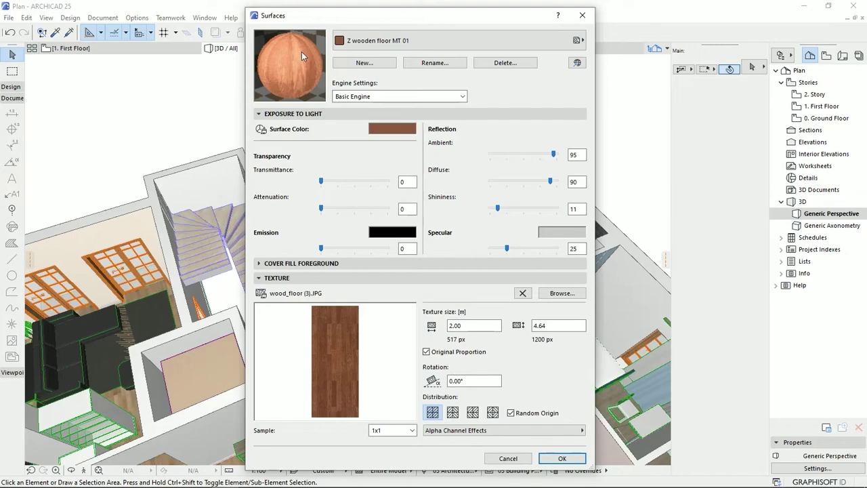
pyautogui.click(562, 459)
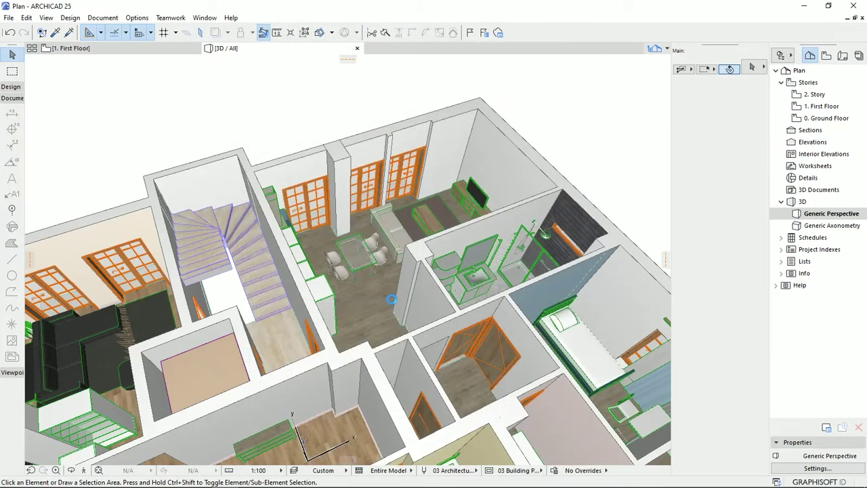
# - Override the living room floor slab's surface with Z wooden floor MT 01
pyautogui.click(369, 295)
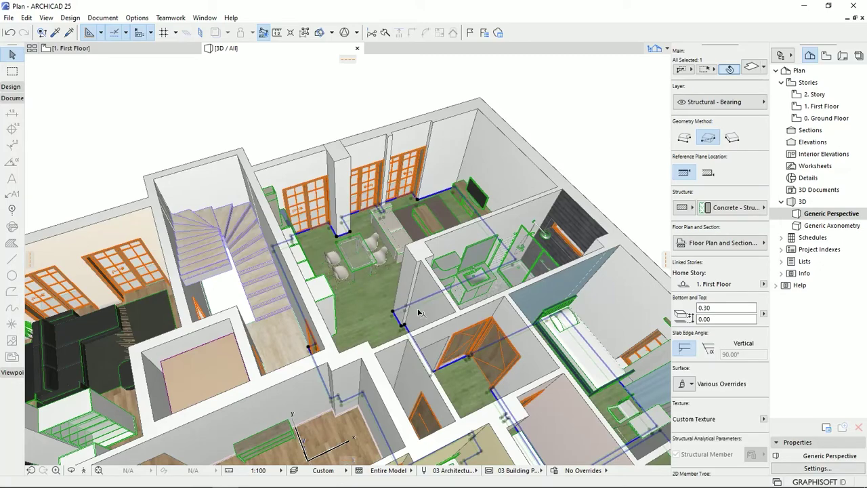
pyautogui.scroll(6, 374, 296)
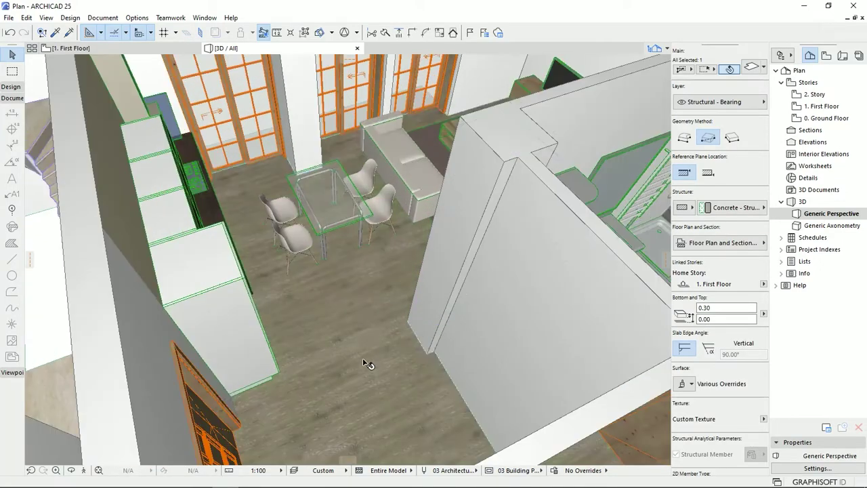
pyautogui.keyDown('shift'); pyautogui.moveTo(355, 251); pyautogui.dragTo(387, 350, button='middle'); pyautogui.keyUp('shift')
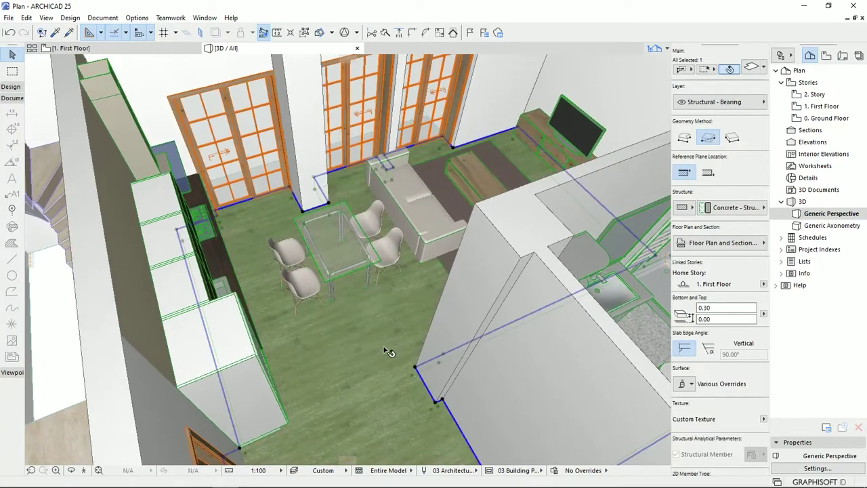
pyautogui.click(687, 384)
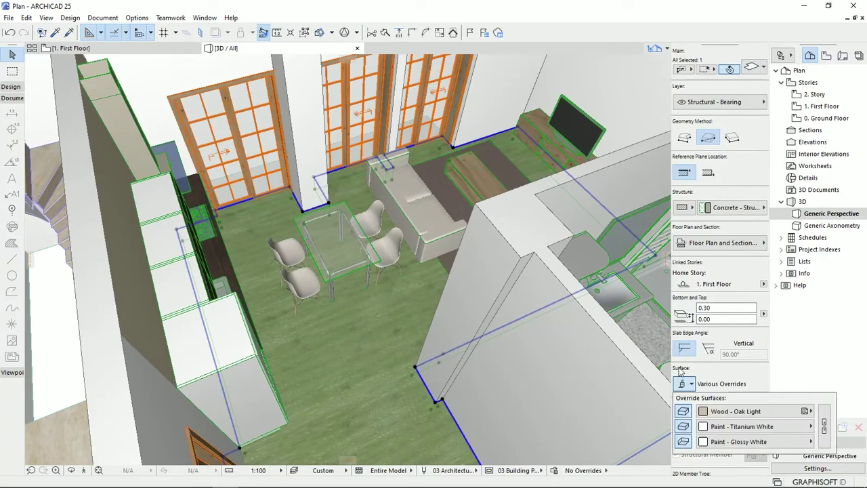
pyautogui.click(739, 414)
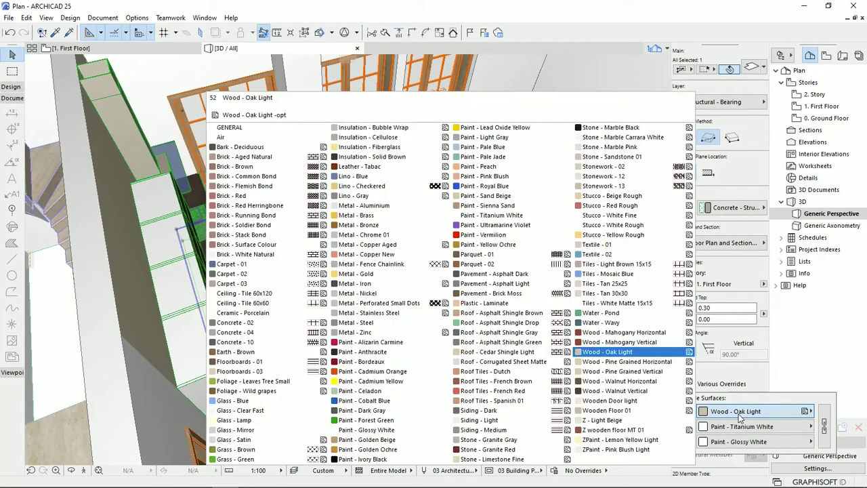
pyautogui.click(634, 431)
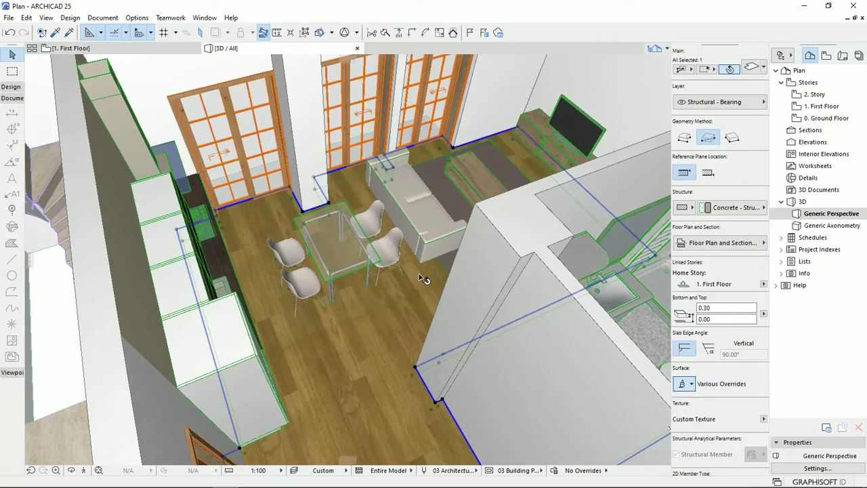
pyautogui.scroll(-5, 399, 310)
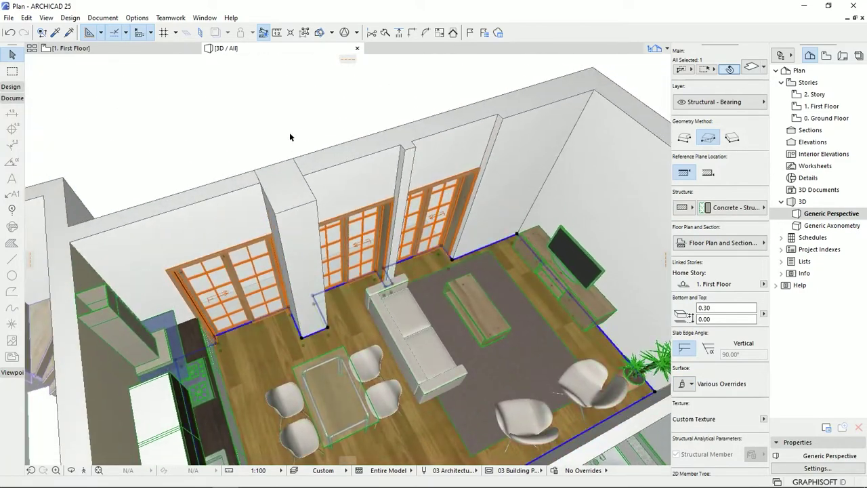
# - Deselect the slab and orbit around the room to inspect the new wood plank floor
pyautogui.click(290, 136)
pyautogui.moveTo(437, 313); pyautogui.dragTo(442, 260)
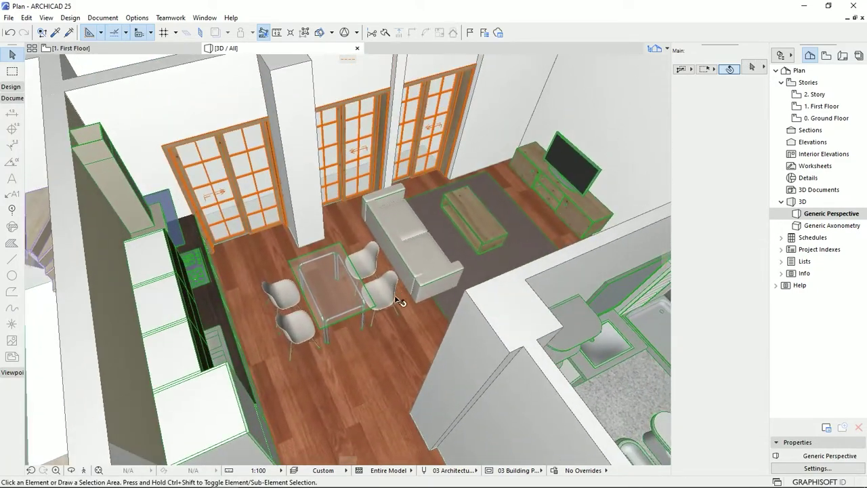
pyautogui.moveTo(490, 320); pyautogui.dragTo(232, 314)
pyautogui.scroll(5, 335, 319)
pyautogui.scroll(-6, 224, 244)
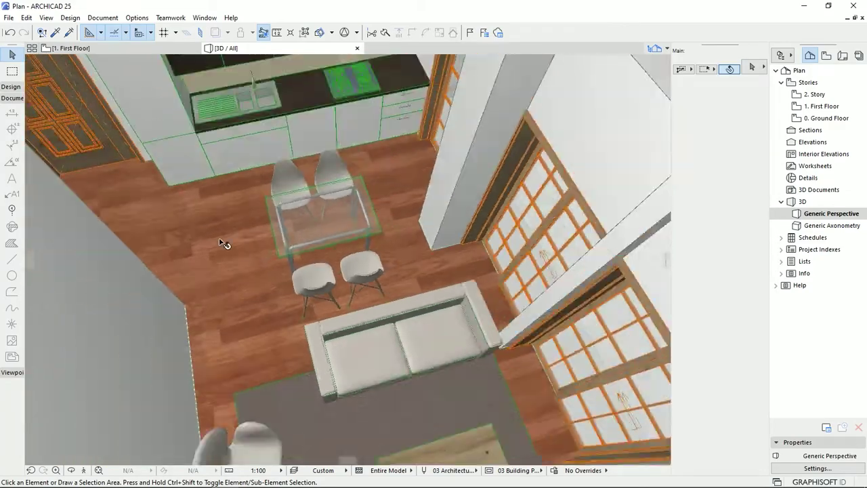
pyautogui.moveTo(192, 226); pyautogui.dragTo(710, 249)
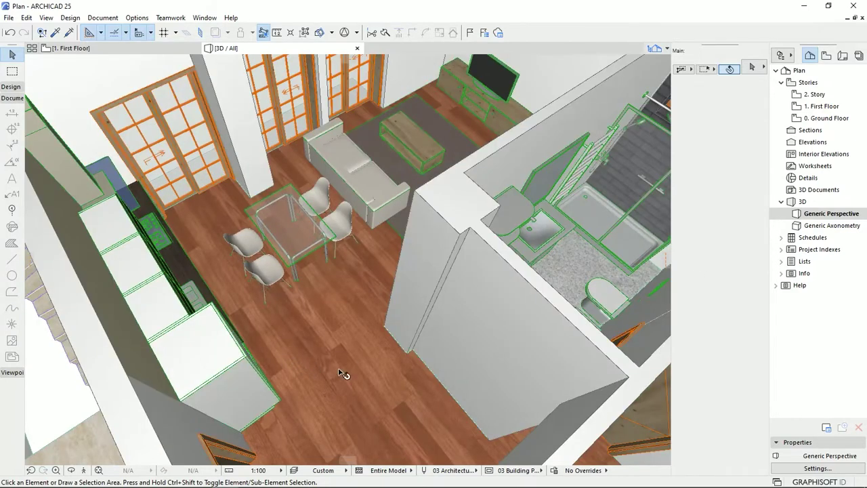
pyautogui.moveTo(408, 328); pyautogui.dragTo(349, 352)
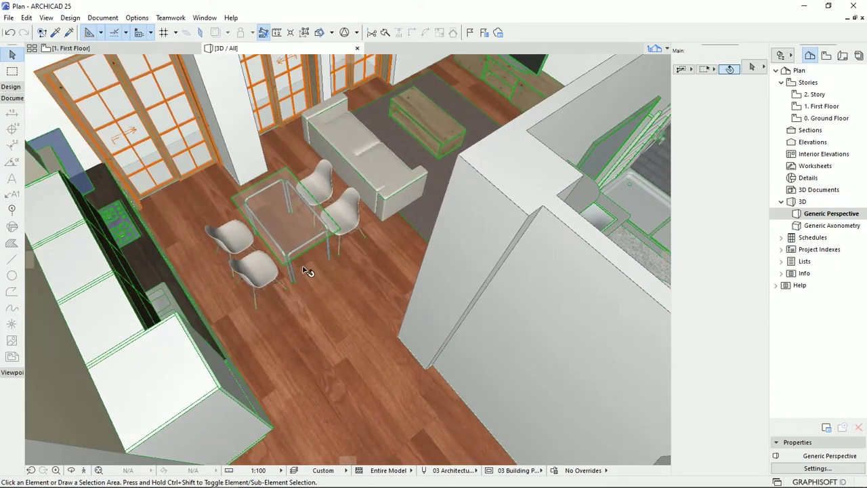
pyautogui.moveTo(305, 269)
pyautogui.mouseDown()
pyautogui.moveTo(319, 265)
pyautogui.moveTo(310, 277)
pyautogui.mouseUp()
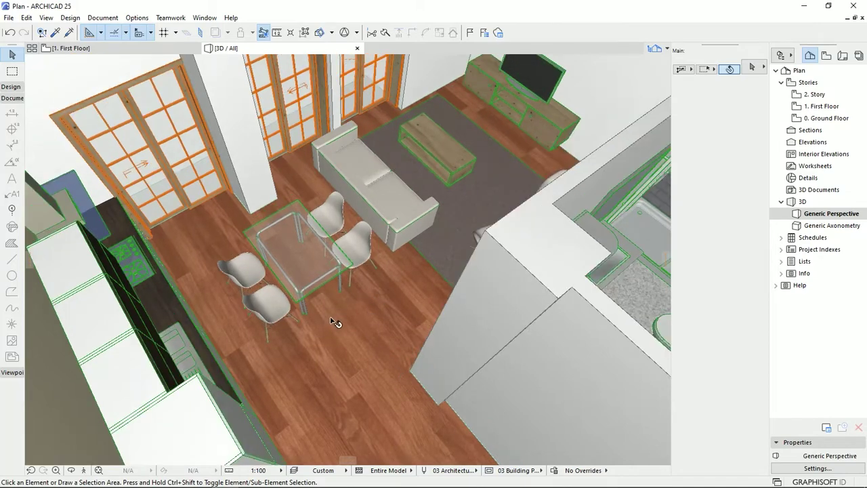
pyautogui.moveTo(334, 324); pyautogui.dragTo(364, 362)
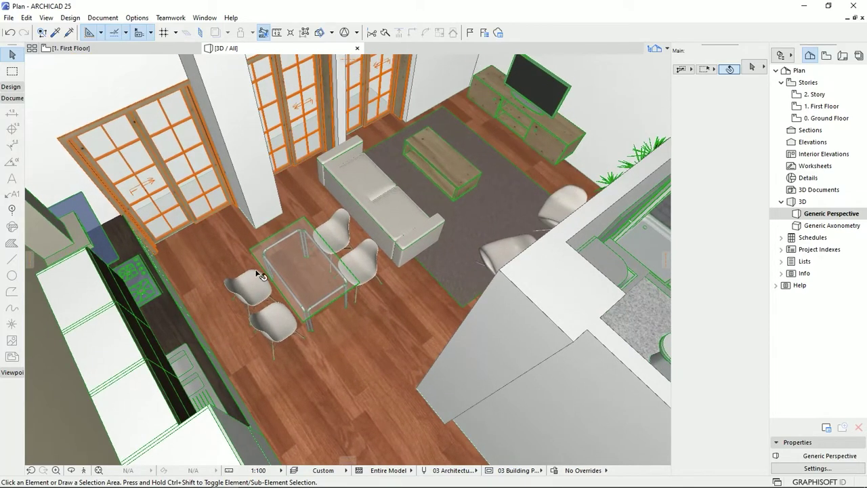
pyautogui.click(137, 18)
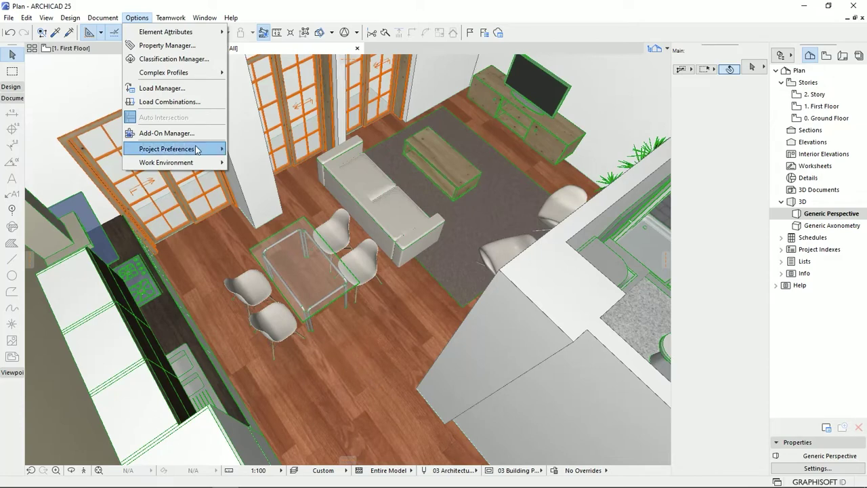
# - Edit the Z wooden floor MT 01 texture width and confirm, leaving it at 2.00 × 4.64 m
pyautogui.moveTo(176, 34)
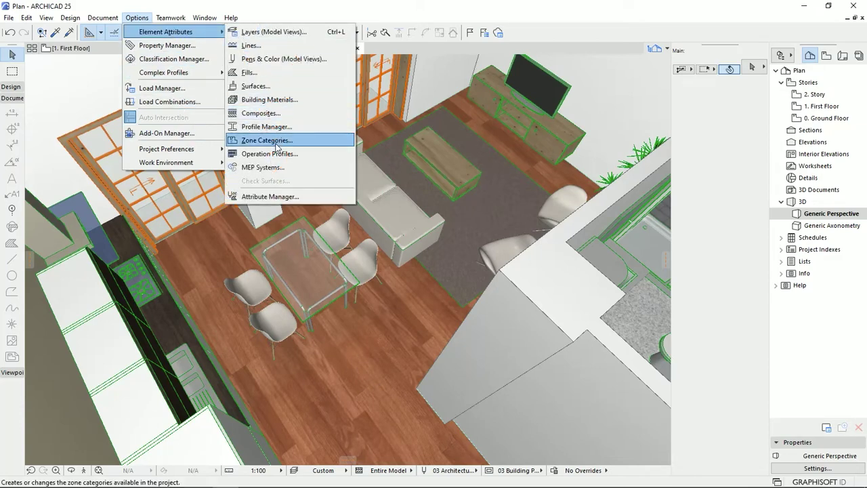
pyautogui.click(268, 86)
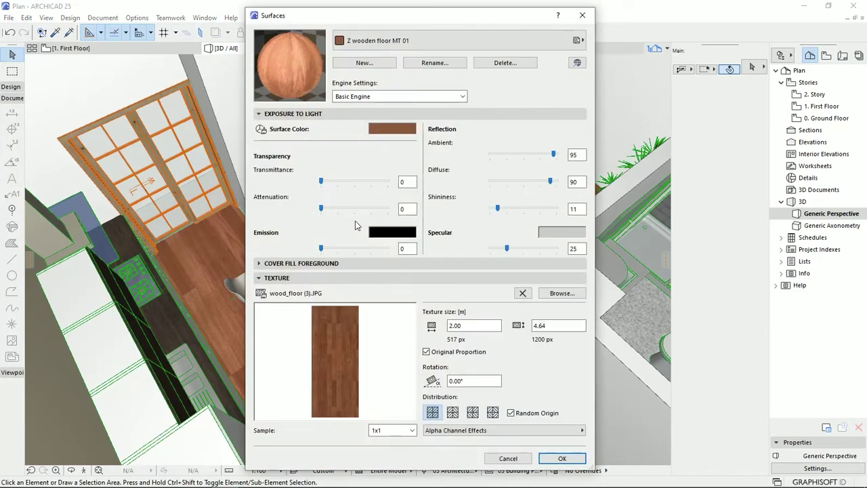
pyautogui.doubleClick(455, 326)
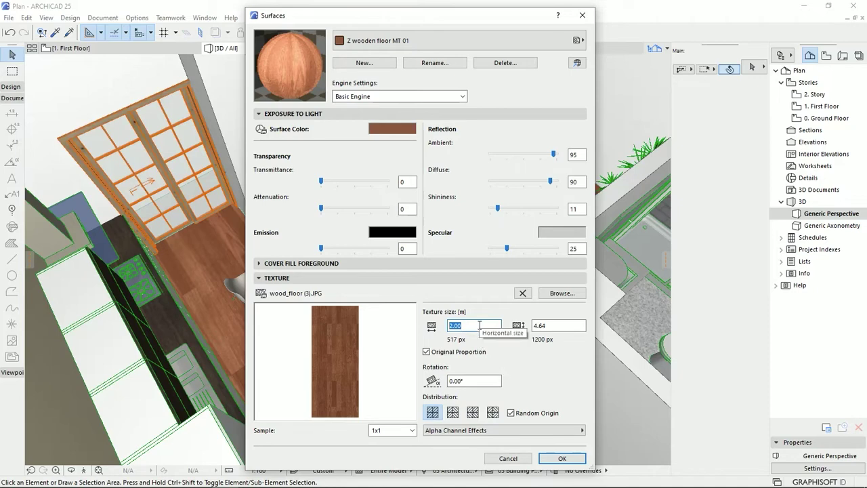
pyautogui.press('Return')
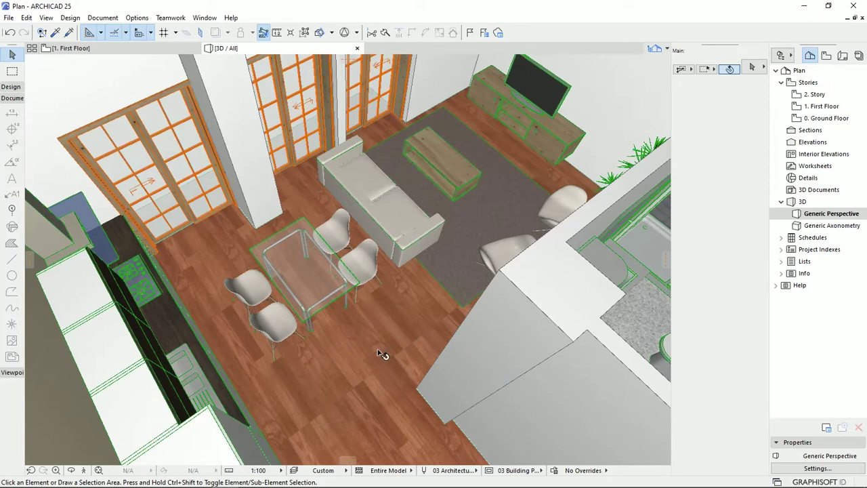
pyautogui.click(137, 18)
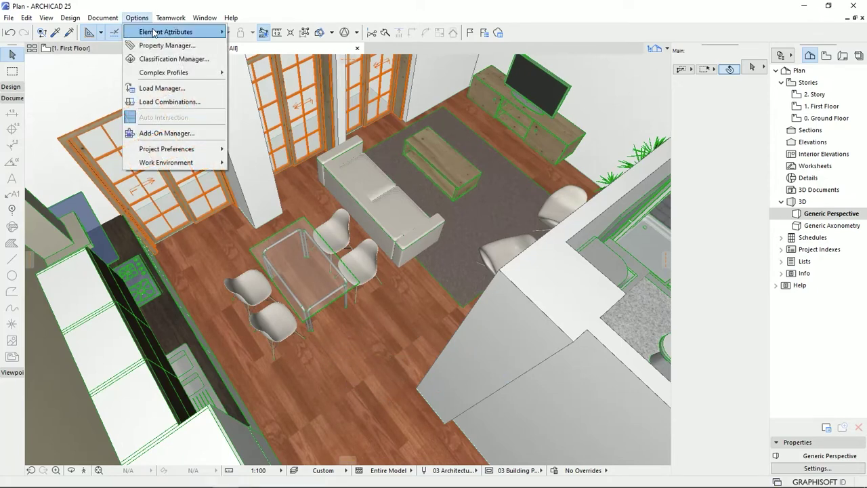
# - Set the wooden floor texture width to 1.00 m (1.00 × 2.32) and inspect the finer planks
pyautogui.moveTo(155, 33)
pyautogui.click(261, 85)
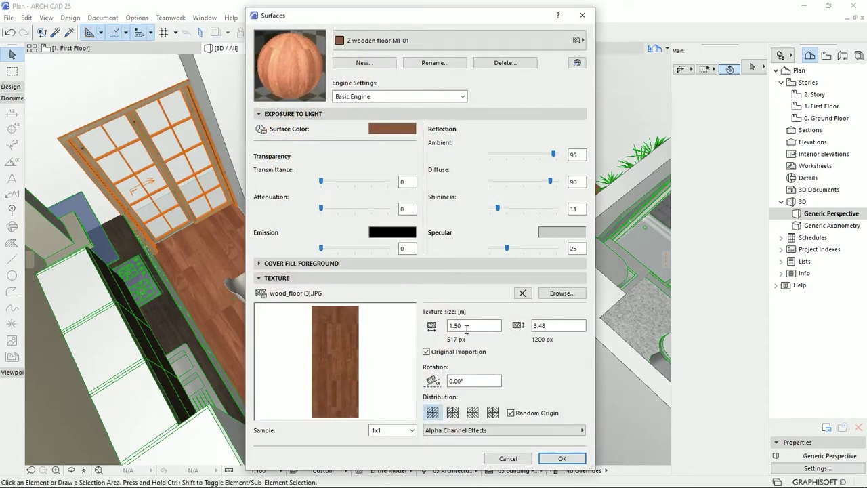
pyautogui.moveTo(467, 326); pyautogui.dragTo(445, 329)
pyautogui.write('1')
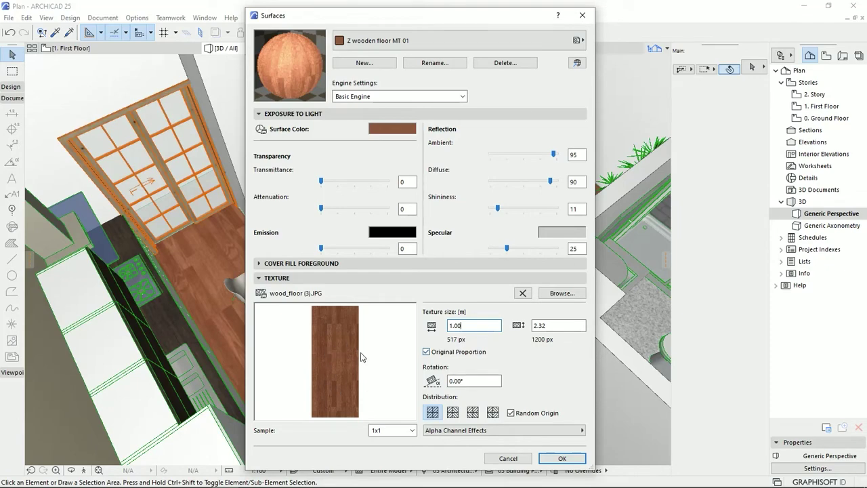
pyautogui.click(562, 458)
pyautogui.moveTo(379, 351); pyautogui.dragTo(476, 131)
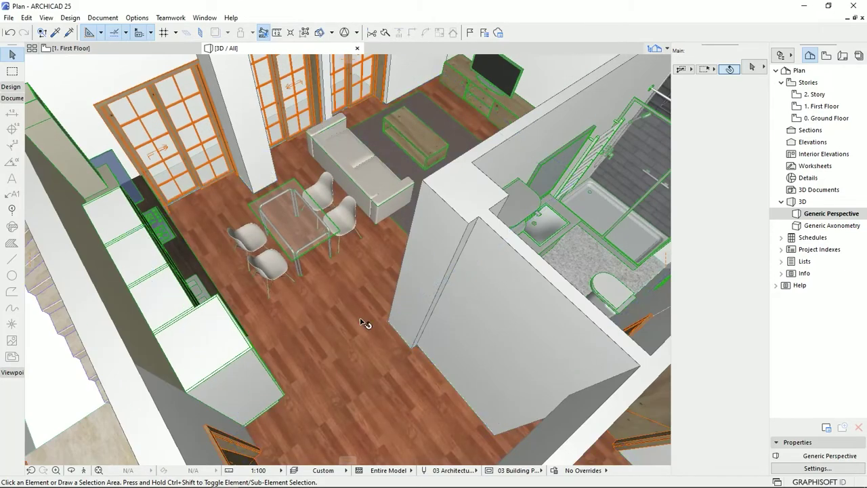
pyautogui.moveTo(364, 323); pyautogui.dragTo(387, 237)
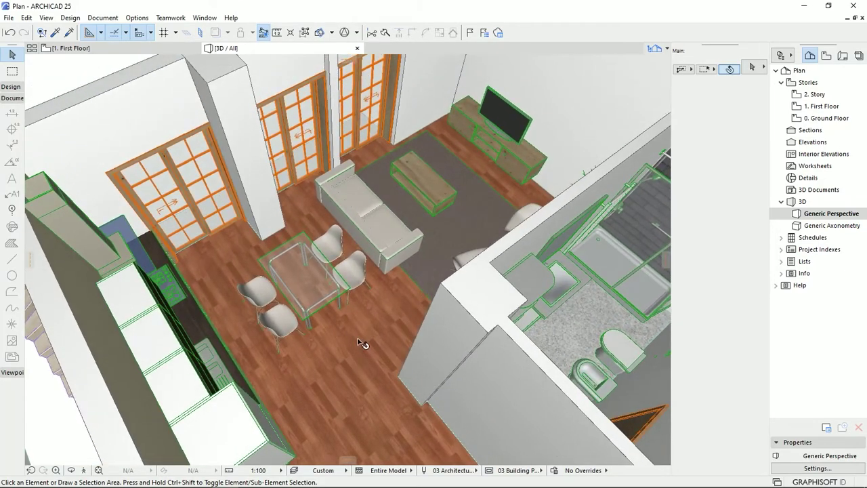
pyautogui.scroll(-8, 363, 344)
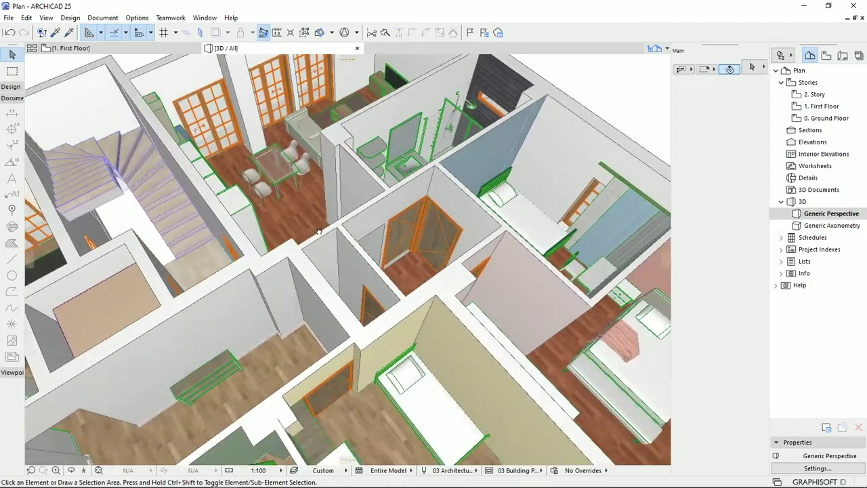
pyautogui.scroll(5, 484, 369)
# - Pull back and orbit the 3D model to see the whole floor from the stair side
pyautogui.scroll(2, 486, 372)
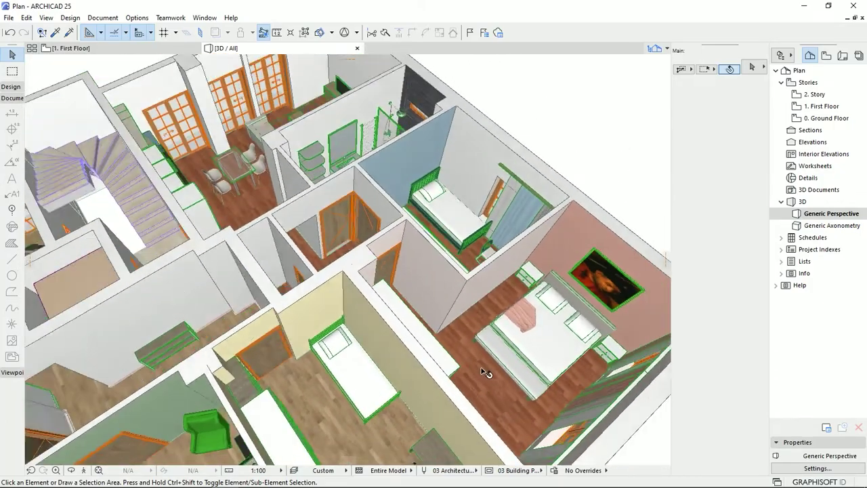
pyautogui.scroll(-6, 485, 372)
pyautogui.moveTo(560, 379); pyautogui.dragTo(422, 452)
pyautogui.moveTo(415, 350); pyautogui.dragTo(307, 290)
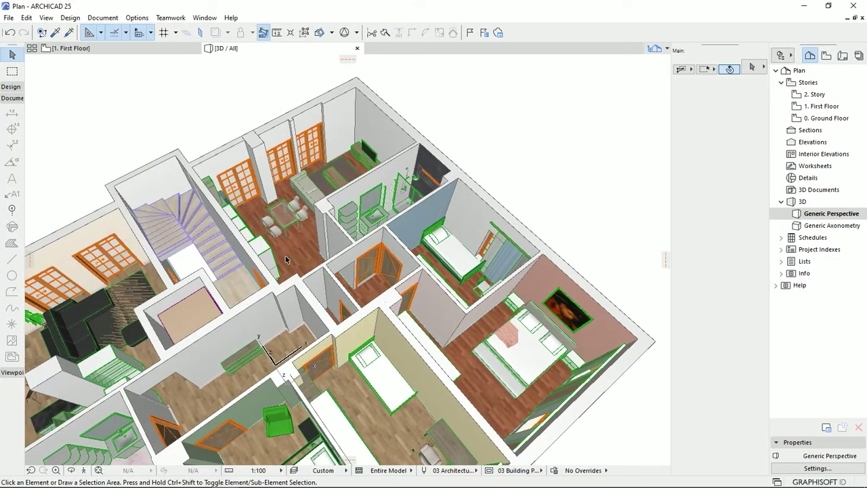
pyautogui.moveTo(291, 271); pyautogui.dragTo(611, 284)
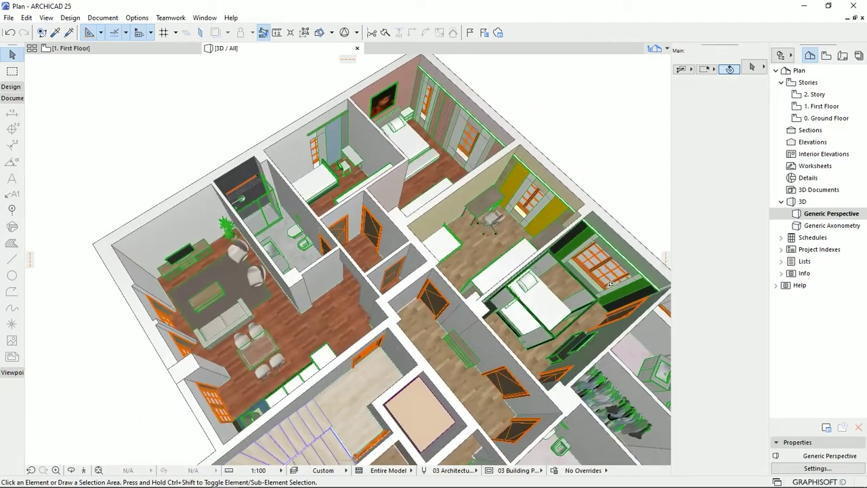
pyautogui.moveTo(284, 353); pyautogui.dragTo(441, 333)
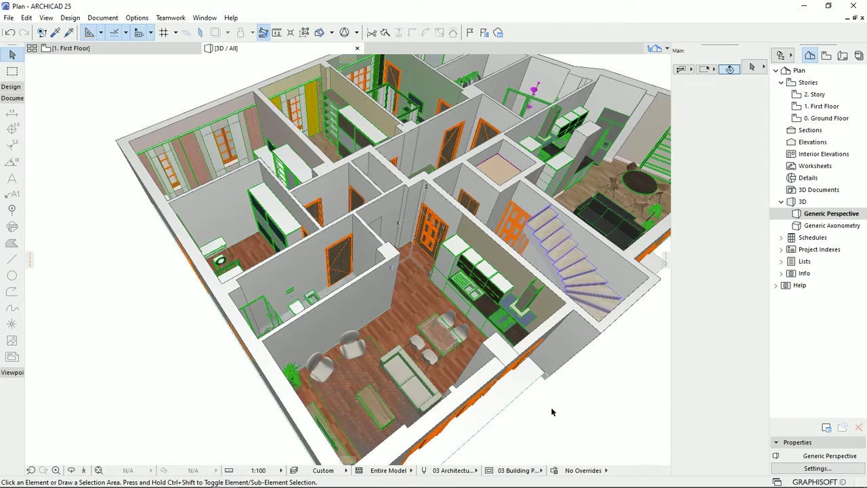
pyautogui.moveTo(485, 325)
pyautogui.mouseDown()
pyautogui.moveTo(425, 303)
pyautogui.moveTo(546, 325)
pyautogui.moveTo(455, 320)
pyautogui.moveTo(469, 322)
pyautogui.mouseUp()
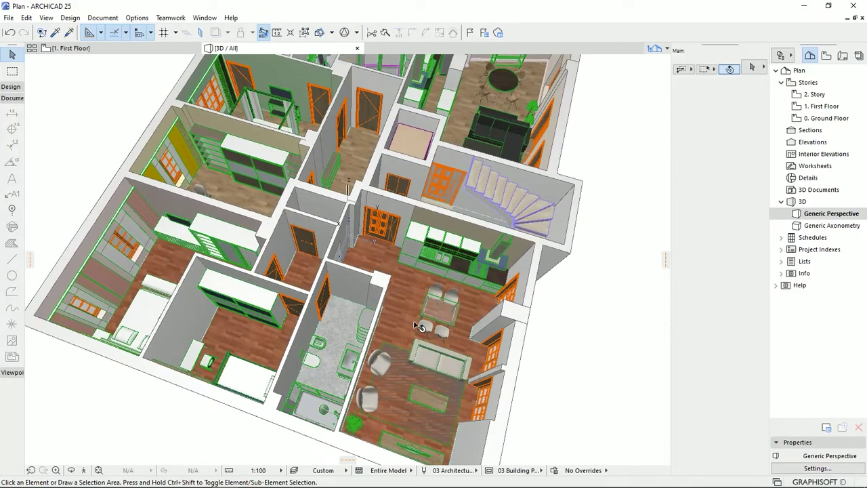
# - Zoom in and orbit to frame the living room rug, two swan chairs, sofa and coffee table
pyautogui.scroll(2, 434, 334)
pyautogui.scroll(2, 363, 278)
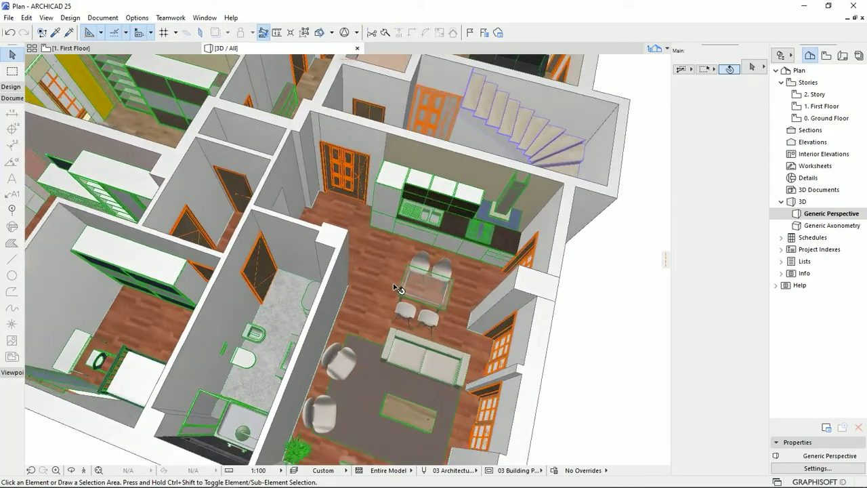
pyautogui.scroll(3, 397, 288)
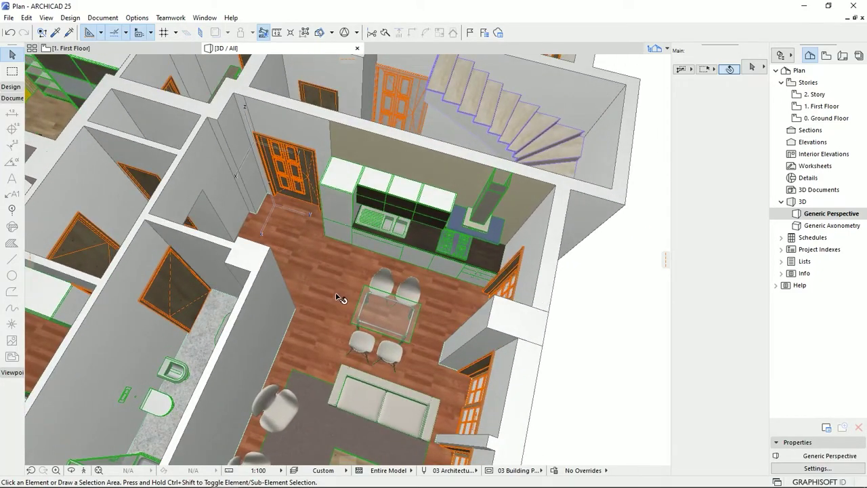
pyautogui.scroll(1, 340, 299)
pyautogui.keyDown('shift'); pyautogui.moveTo(332, 305); pyautogui.dragTo(342, 327, button='middle'); pyautogui.keyUp('shift')
pyautogui.scroll(6, 348, 332)
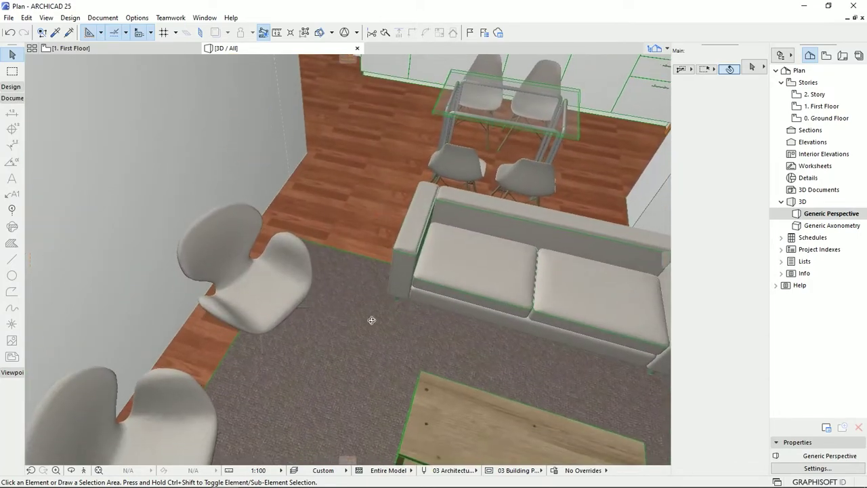
pyautogui.keyDown('shift'); pyautogui.moveTo(373, 322); pyautogui.dragTo(284, 306, button='middle'); pyautogui.keyUp('shift')
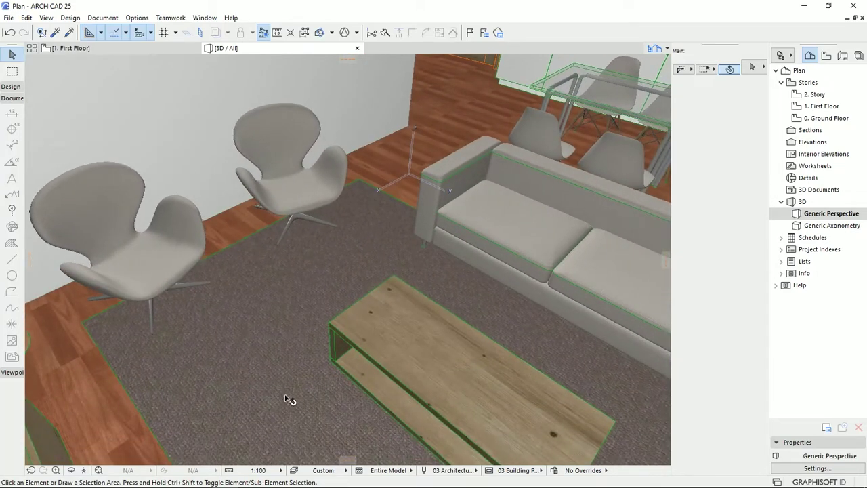
pyautogui.keyDown('shift'); pyautogui.moveTo(289, 400); pyautogui.dragTo(310, 340, button='middle'); pyautogui.keyUp('shift')
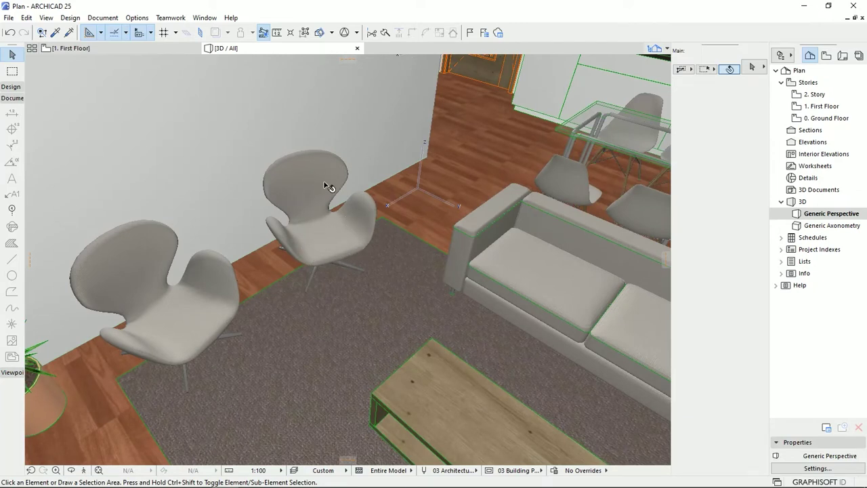
pyautogui.keyDown('shift'); pyautogui.moveTo(344, 227); pyautogui.dragTo(314, 264, button='middle'); pyautogui.keyUp('shift')
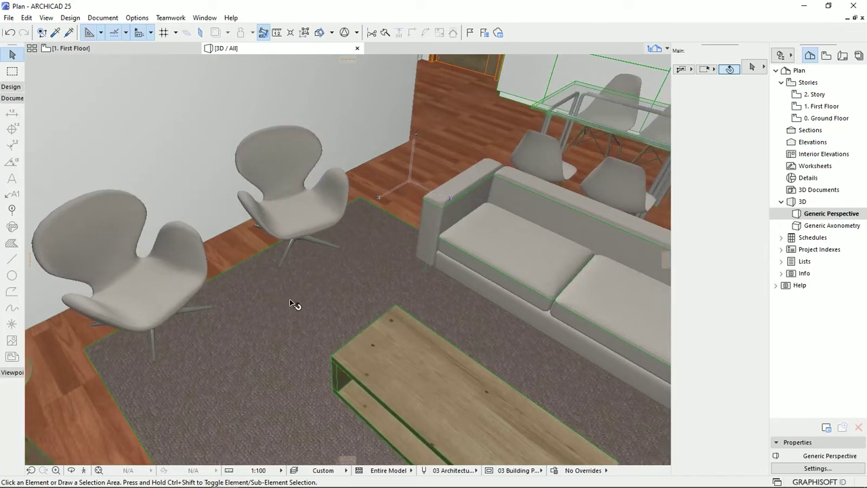
# - Create surface Z Textile MT - 01 from catalog material Fabrics 25 > Textile - 01 25
pyautogui.click(137, 18)
pyautogui.moveTo(170, 32)
pyautogui.click(271, 129)
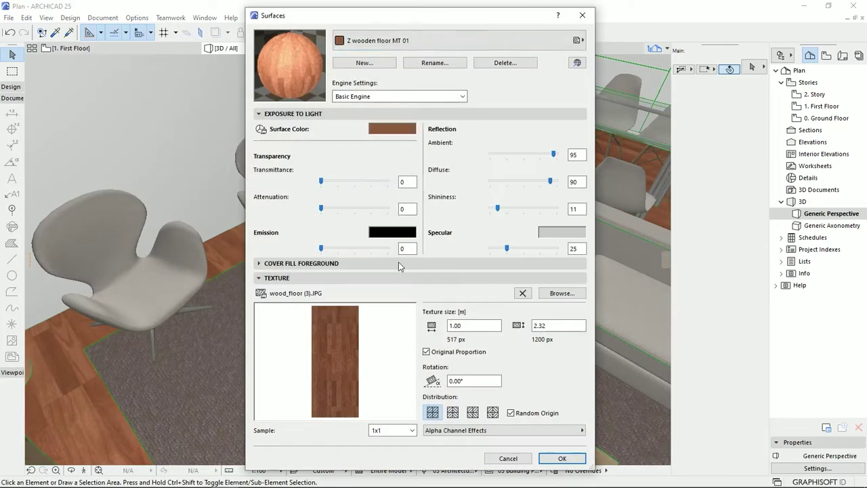
pyautogui.click(379, 63)
pyautogui.click(326, 177)
pyautogui.doubleClick(380, 290)
pyautogui.scroll(-2, 369, 278)
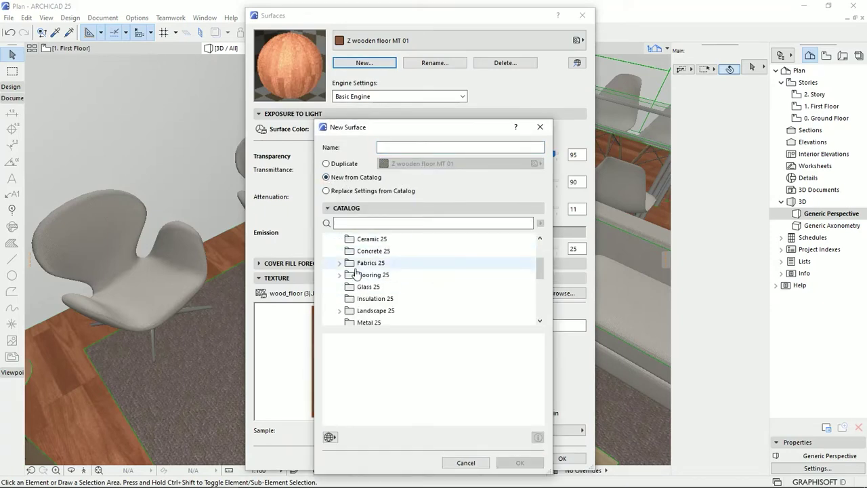
pyautogui.doubleClick(371, 263)
pyautogui.click(381, 288)
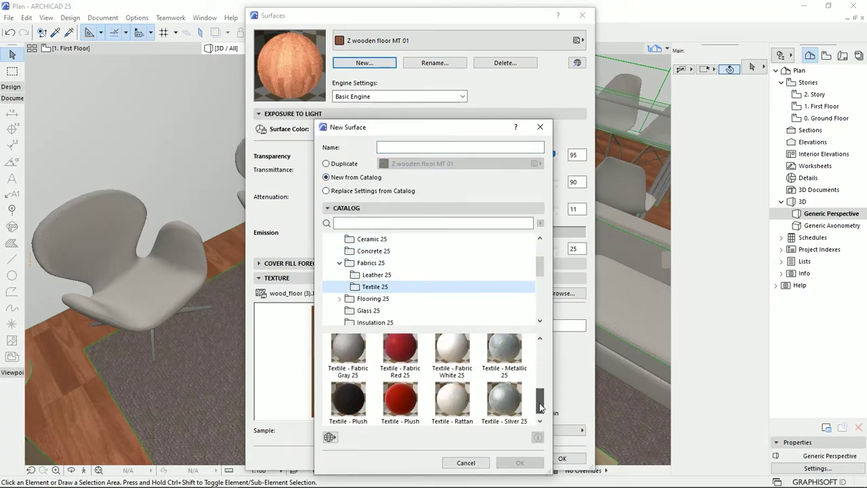
pyautogui.click(342, 357)
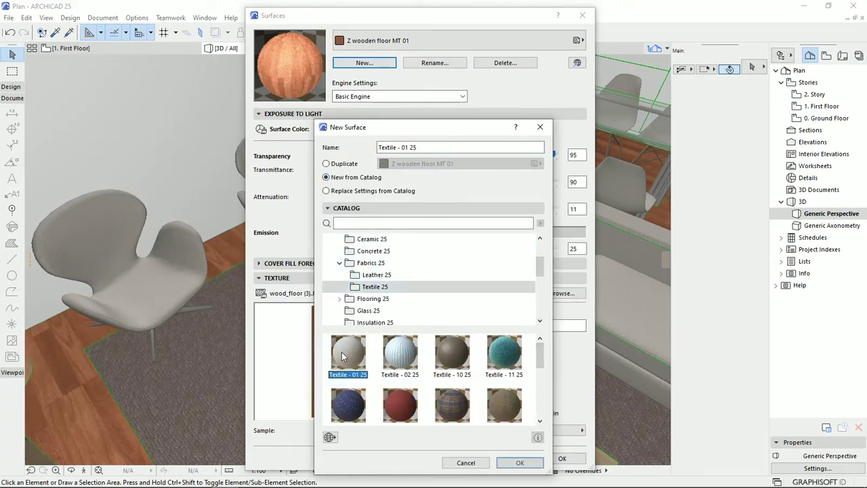
pyautogui.click(380, 147)
pyautogui.write('Z')
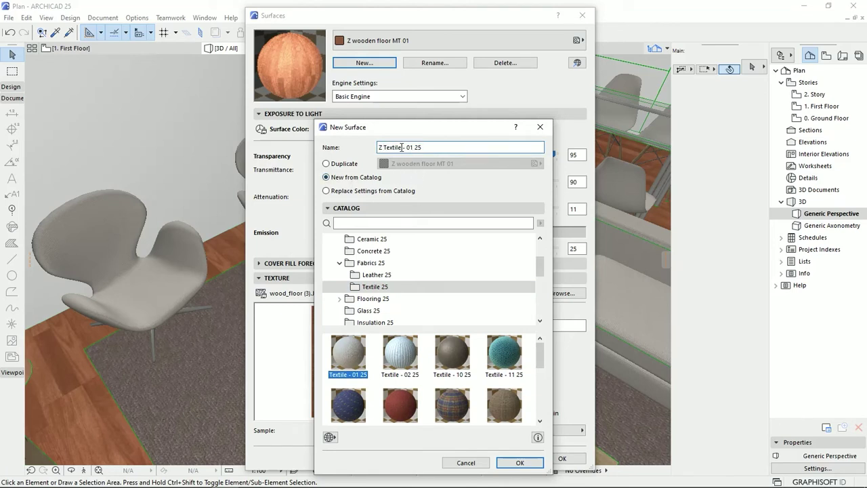
pyautogui.click(519, 462)
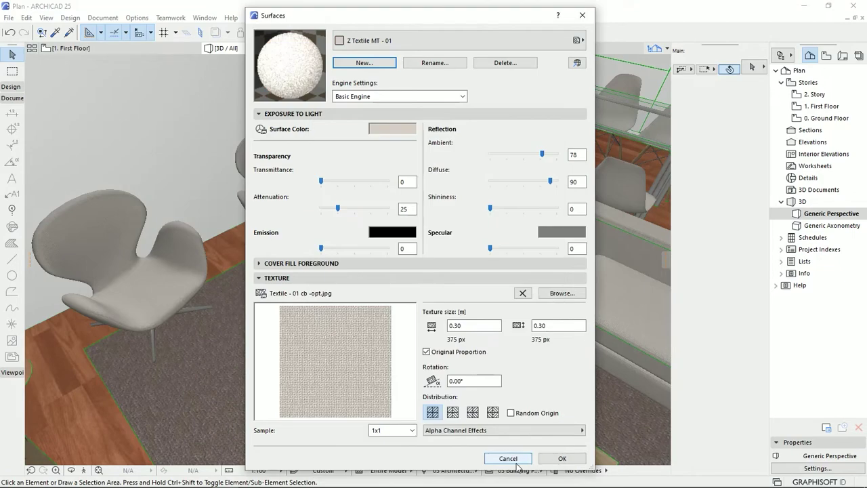
# - Load tan-pattern-carpet.jpg from the Rug Textures folder as the surface's texture
pyautogui.click(562, 294)
pyautogui.click(382, 142)
pyautogui.doubleClick(442, 188)
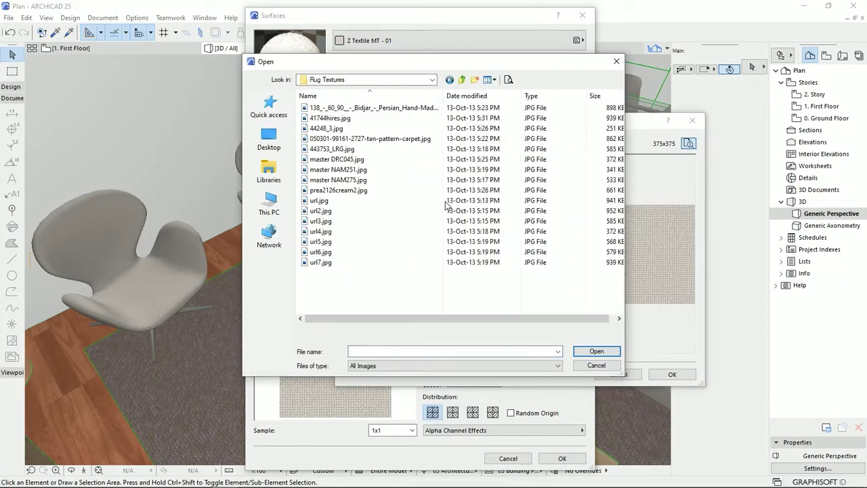
pyautogui.click(491, 79)
pyautogui.click(506, 96)
pyautogui.scroll(-10, 599, 166)
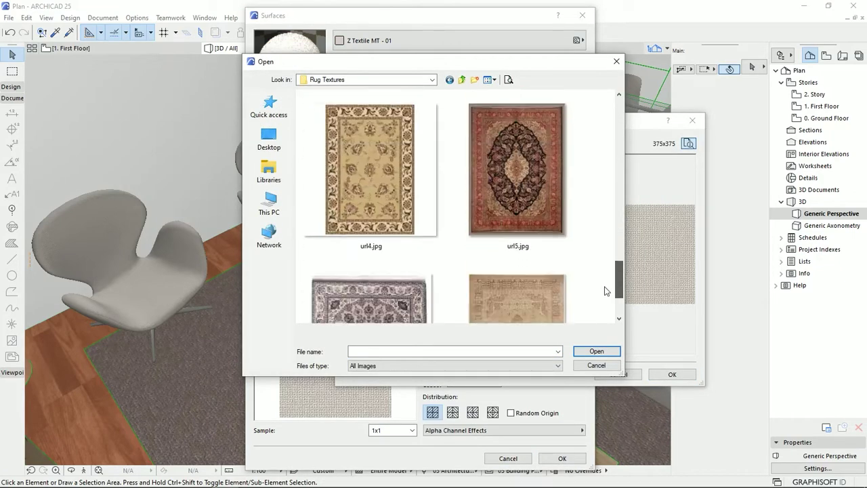
pyautogui.scroll(9, 599, 165)
pyautogui.doubleClick(517, 135)
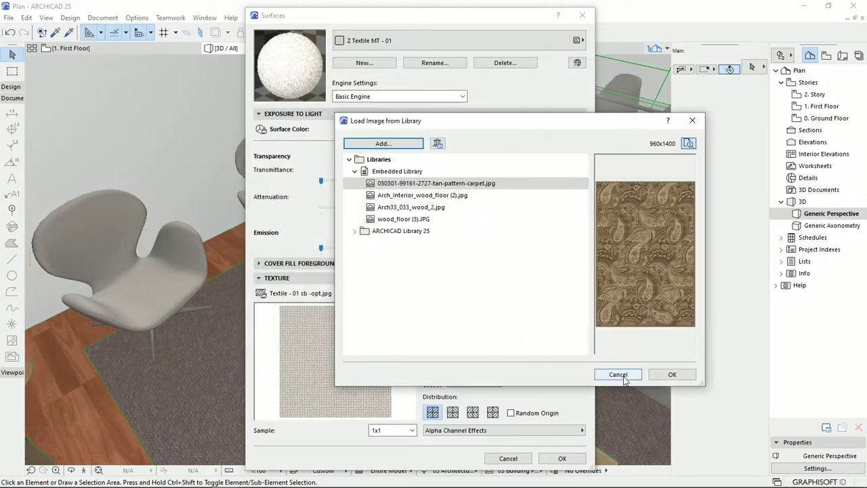
pyautogui.click(672, 374)
pyautogui.click(562, 458)
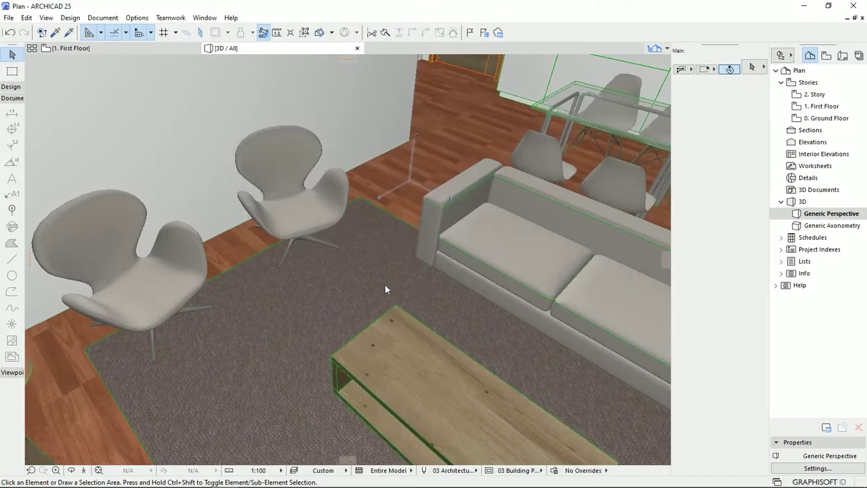
pyautogui.click(752, 67)
# - Assign the Z Textile MT - 01 surface to the rug's carpet
pyautogui.click(668, 377)
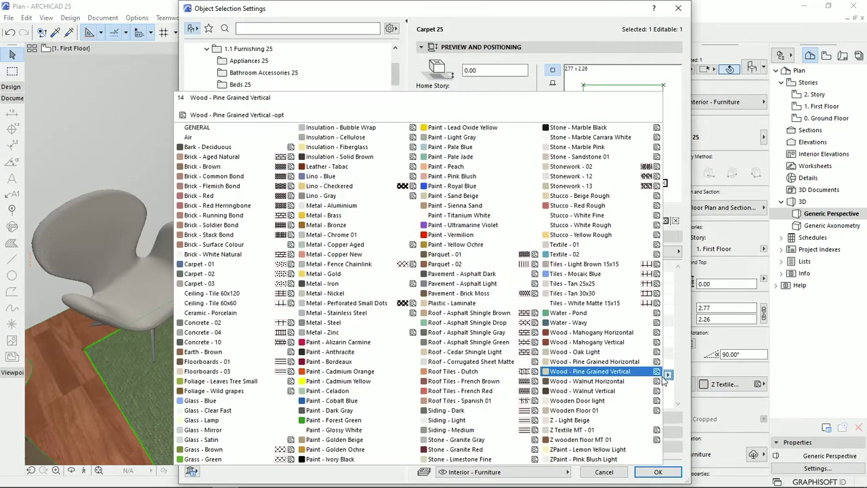
pyautogui.click(668, 376)
pyautogui.click(658, 472)
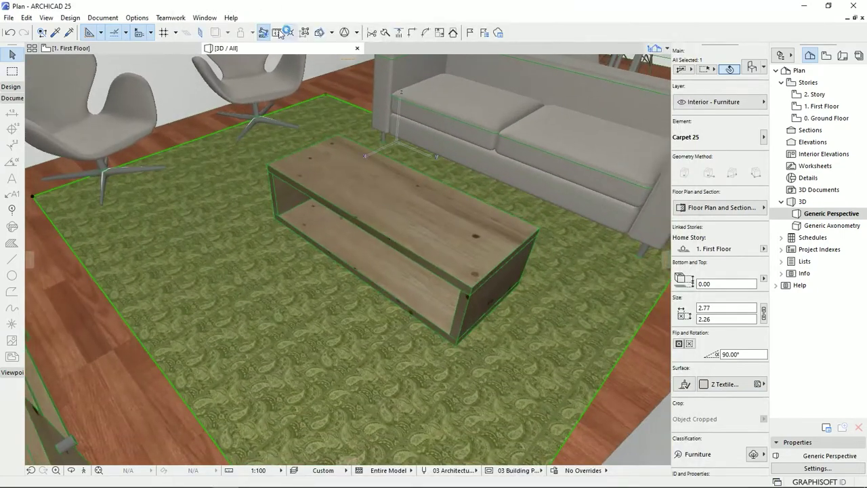
# - Set the carpet texture's horizontal size to 2.26 m and view the rug from above
pyautogui.click(170, 18)
pyautogui.click(291, 82)
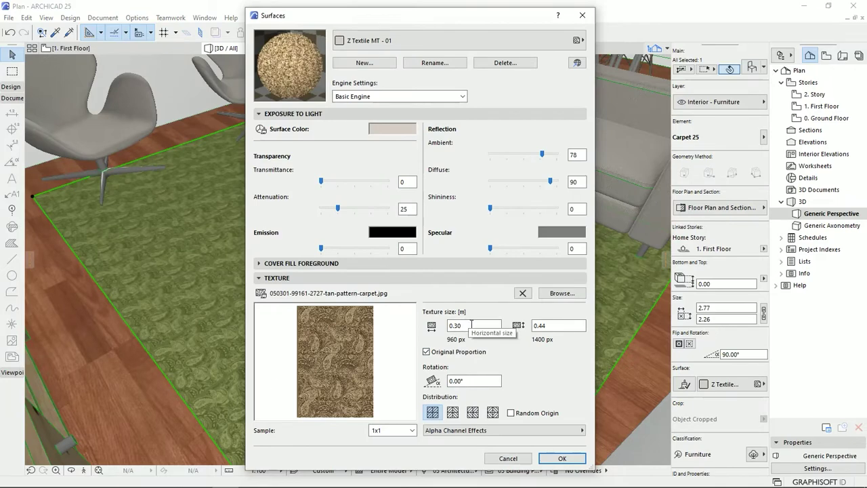
pyautogui.doubleClick(466, 325)
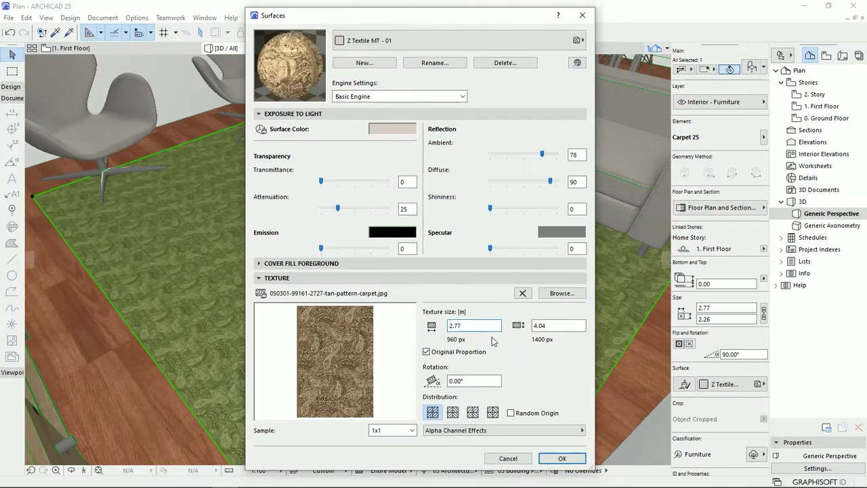
pyautogui.doubleClick(473, 326)
pyautogui.write('2.26')
pyautogui.click(560, 459)
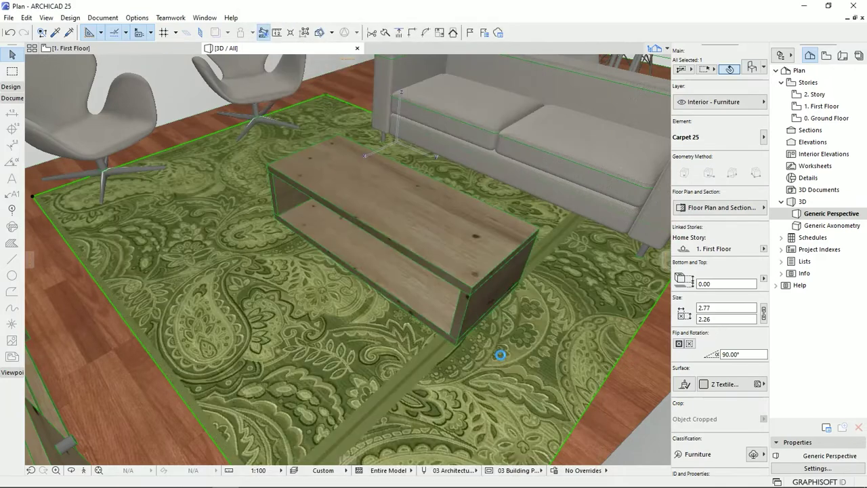
pyautogui.keyDown('shift'); pyautogui.moveTo(535, 210); pyautogui.dragTo(263, 342, button='middle'); pyautogui.keyUp('shift')
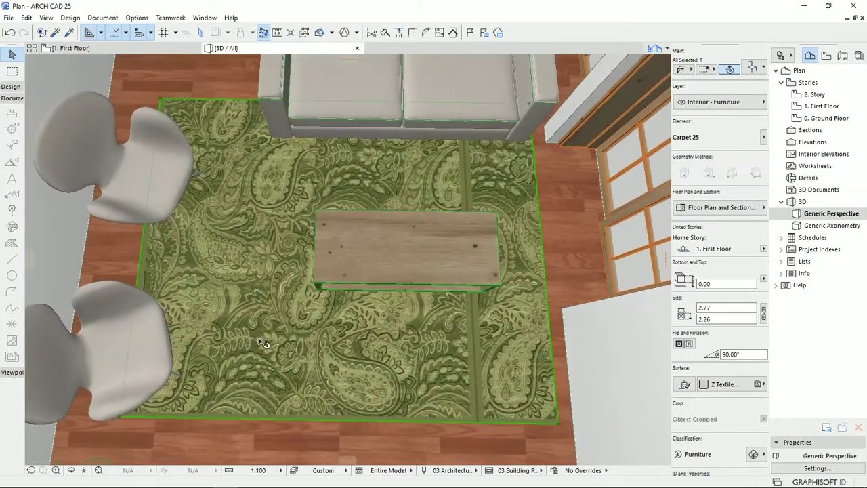
# - Rotate the carpet texture by 90°
pyautogui.click(171, 18)
pyautogui.moveTo(137, 17)
pyautogui.moveTo(190, 31)
pyautogui.click(266, 86)
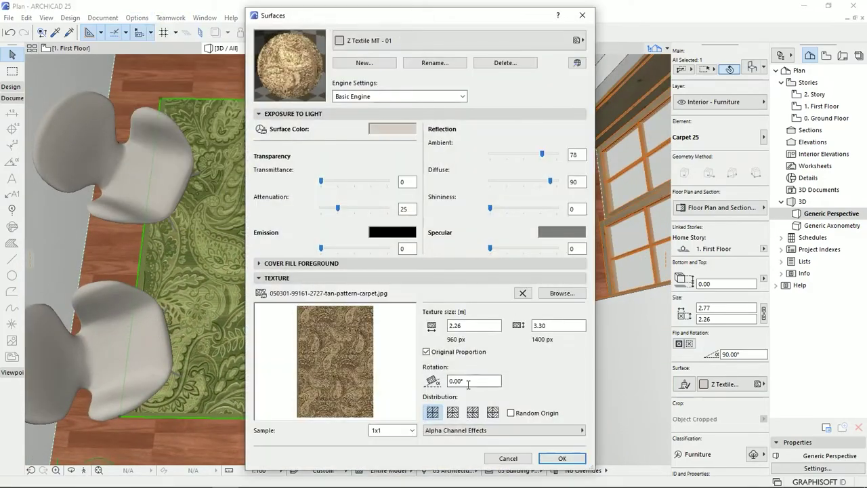
pyautogui.doubleClick(474, 381)
pyautogui.write('90')
pyautogui.click(553, 460)
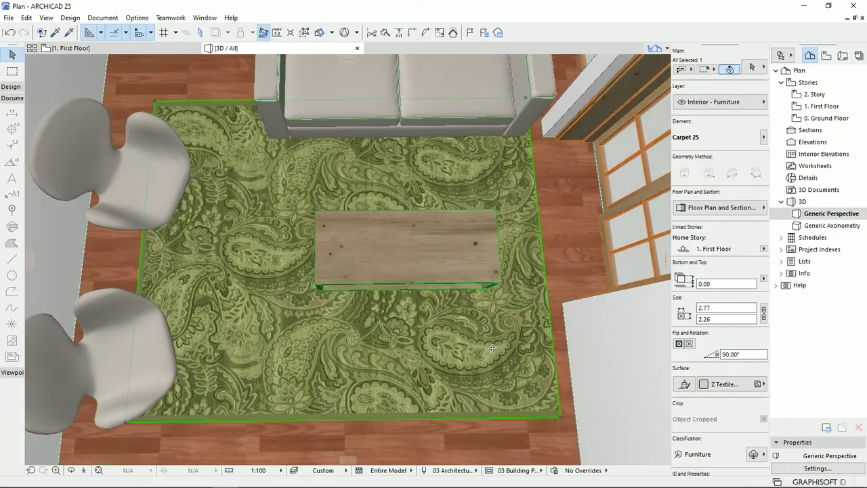
# - Orbit around the living room to inspect the rug, then deselect the carpet
pyautogui.keyDown('shift'); pyautogui.moveTo(426, 355); pyautogui.dragTo(368, 336, button='middle'); pyautogui.keyUp('shift')
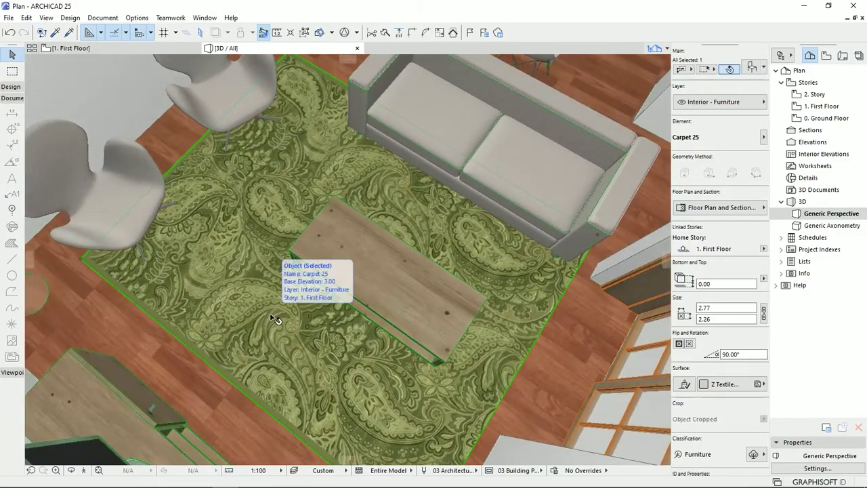
pyautogui.keyDown('shift'); pyautogui.moveTo(276, 319); pyautogui.dragTo(318, 374, button='middle'); pyautogui.keyUp('shift')
pyautogui.keyDown('shift'); pyautogui.moveTo(314, 298); pyautogui.dragTo(254, 239, button='middle'); pyautogui.keyUp('shift')
pyautogui.scroll(-3, 468, 300)
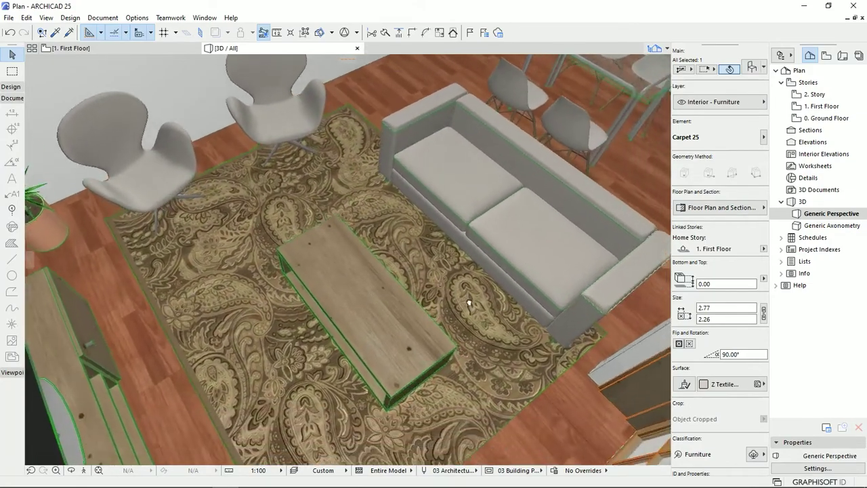
pyautogui.scroll(-5, 469, 310)
pyautogui.scroll(5, 386, 215)
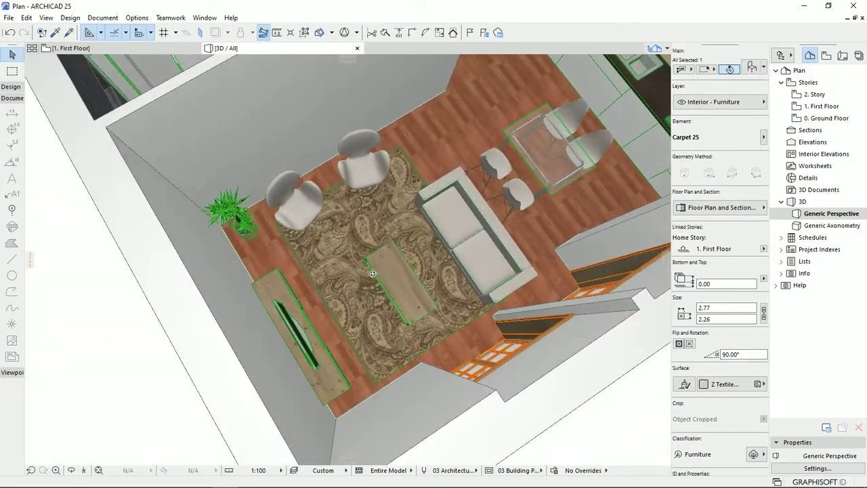
pyautogui.press('Escape')
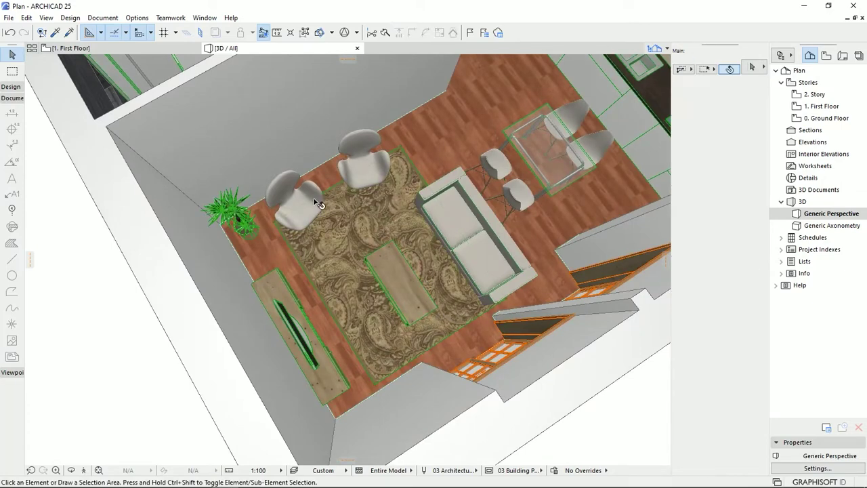
# - Orbit to a top-down view and select the rug to check its 2.77 × 2.26 m size
pyautogui.keyDown('shift'); pyautogui.moveTo(317, 203); pyautogui.dragTo(494, 207, button='middle'); pyautogui.keyUp('shift')
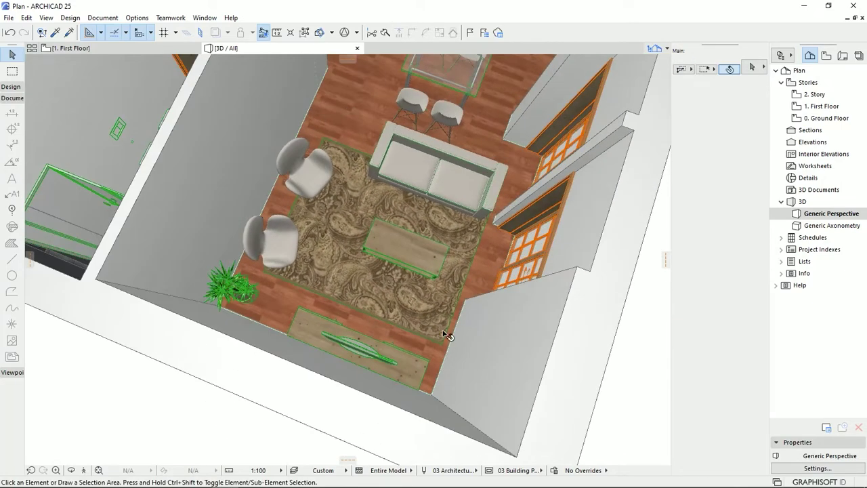
pyautogui.keyDown('shift'); pyautogui.moveTo(290, 250); pyautogui.dragTo(348, 296, button='middle'); pyautogui.keyUp('shift')
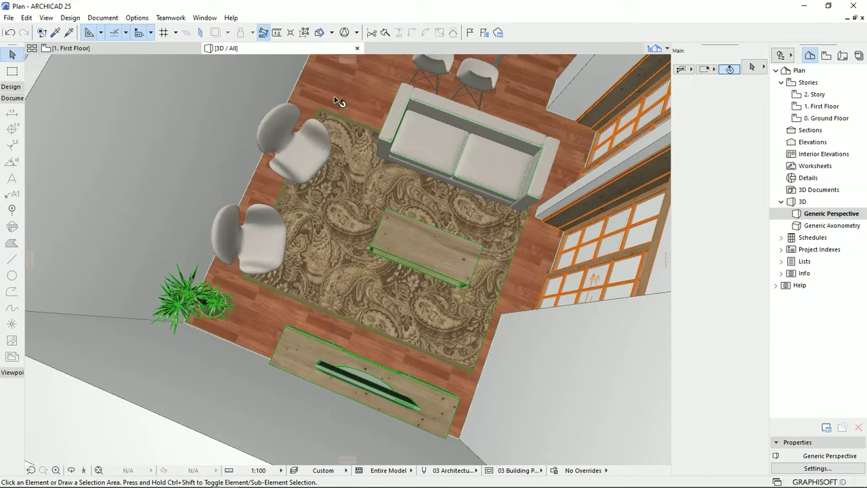
pyautogui.click(347, 200)
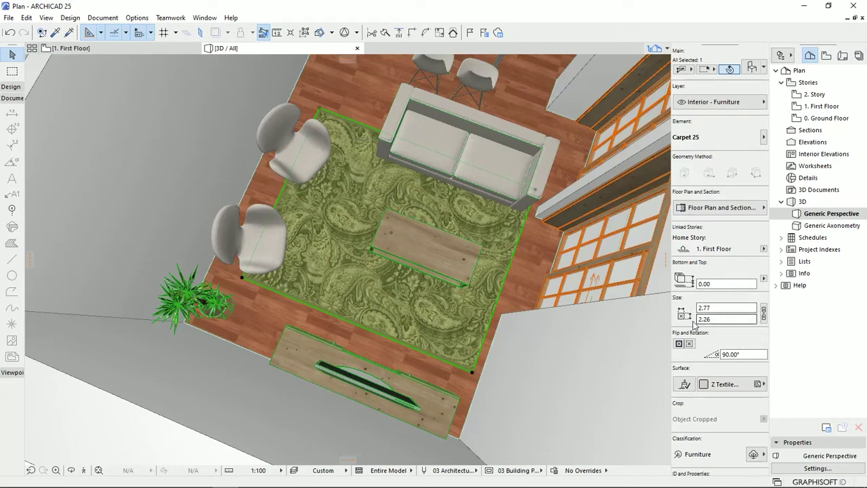
pyautogui.click(137, 18)
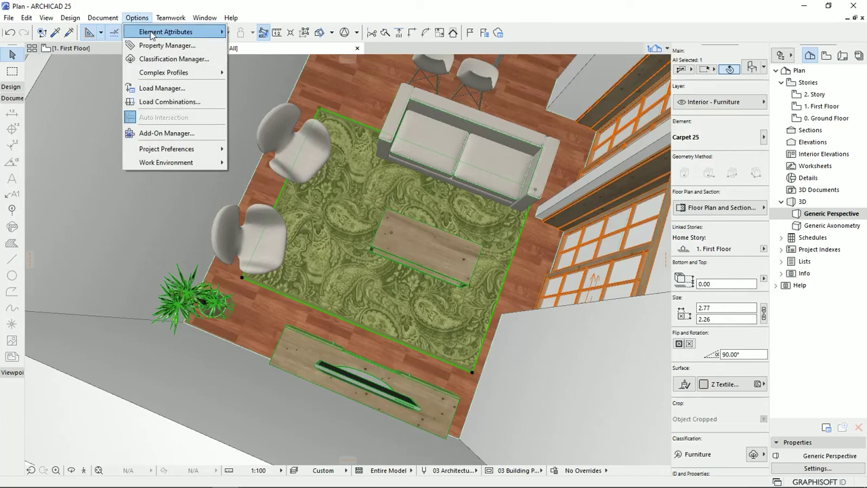
# - Turn off Original Proportion, size the carpet texture 2.26 × 2.77 m, and zoom to inspect
pyautogui.moveTo(215, 32)
pyautogui.click(261, 86)
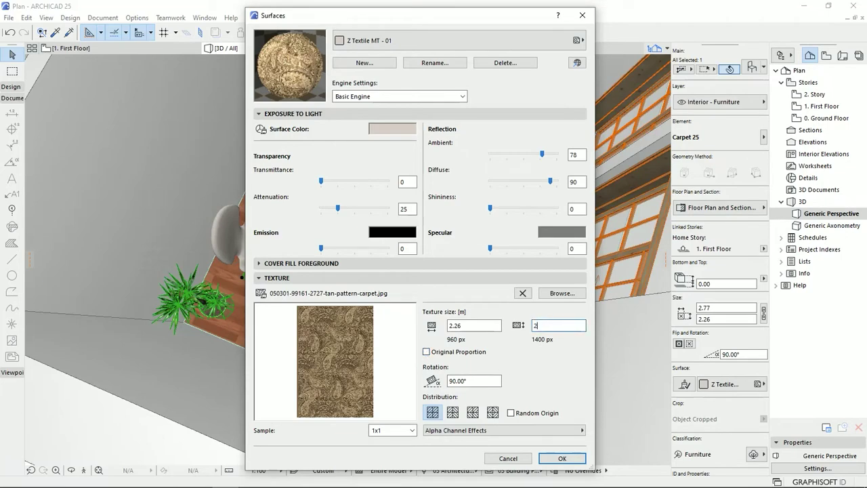
pyautogui.click(563, 459)
pyautogui.scroll(10, 440, 344)
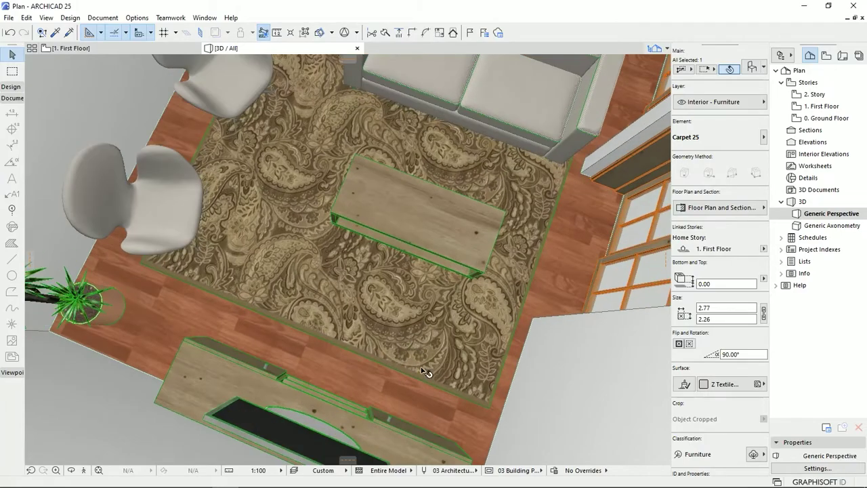
pyautogui.scroll(-10, 475, 355)
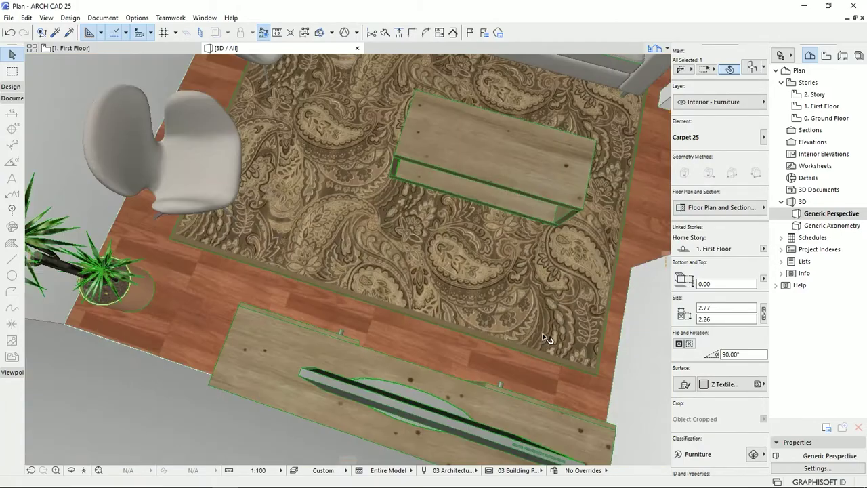
pyautogui.scroll(3, 450, 398)
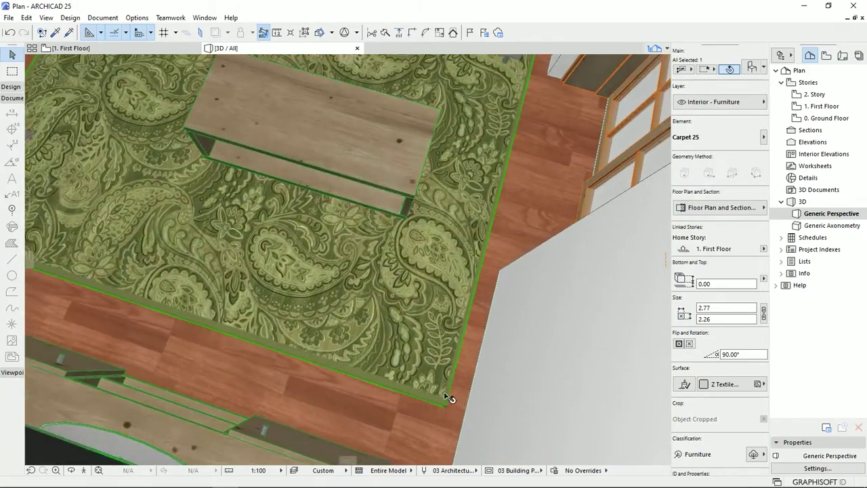
pyautogui.scroll(-5, 535, 154)
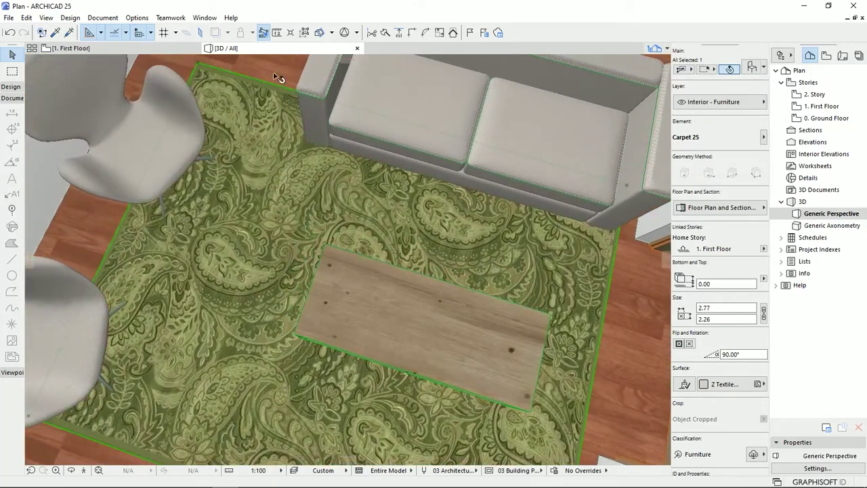
pyautogui.scroll(-6, 116, 271)
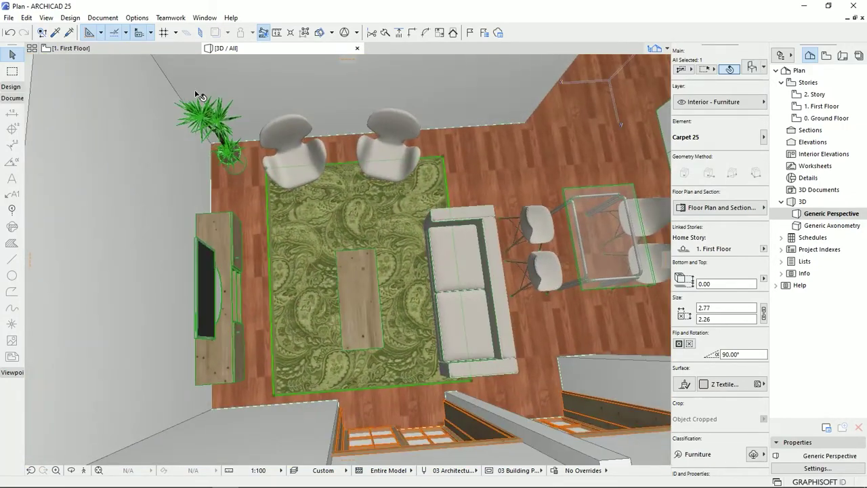
# - Accept the carpet's proportional texture size in the surface settings
pyautogui.click(137, 18)
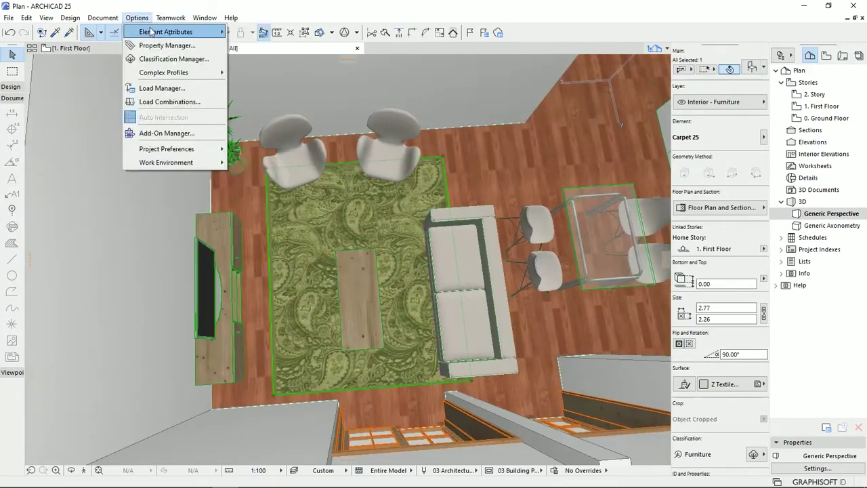
pyautogui.moveTo(176, 31)
pyautogui.click(272, 86)
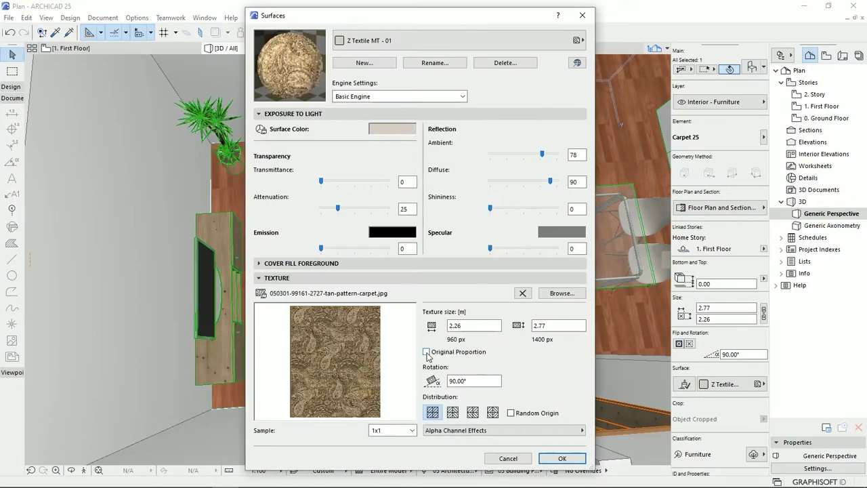
pyautogui.click(563, 459)
# - Widen the rug to 3.30 m and stretch its corner to a new spot
pyautogui.click(721, 312)
pyautogui.write('3.30')
pyautogui.press('Return')
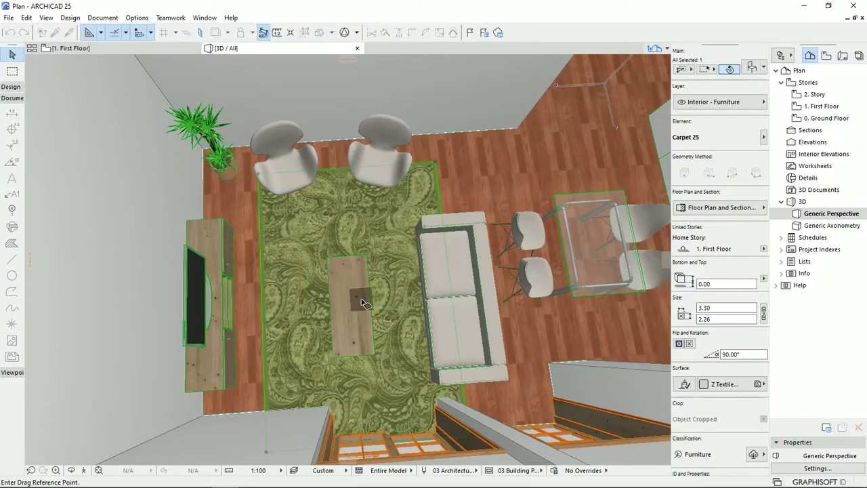
pyautogui.moveTo(364, 406); pyautogui.dragTo(515, 390)
pyautogui.click(510, 383)
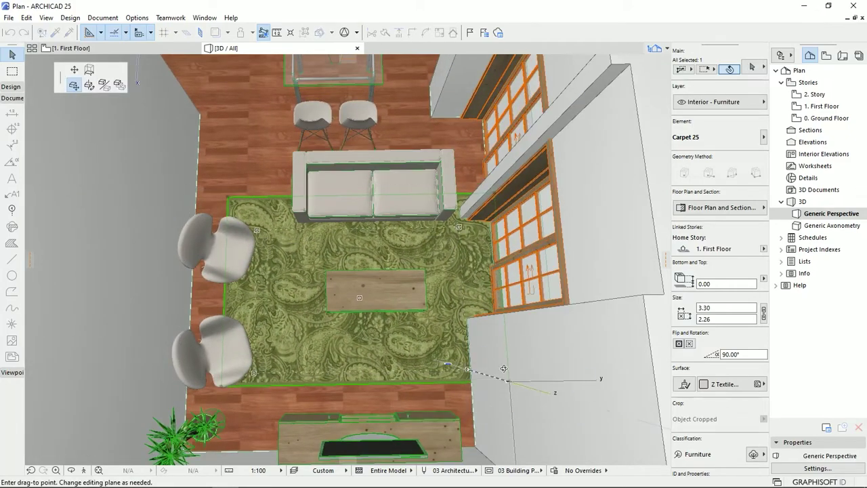
pyautogui.keyDown('shift'); pyautogui.moveTo(459, 372); pyautogui.dragTo(493, 290, button='middle'); pyautogui.keyUp('shift')
pyautogui.click(489, 293)
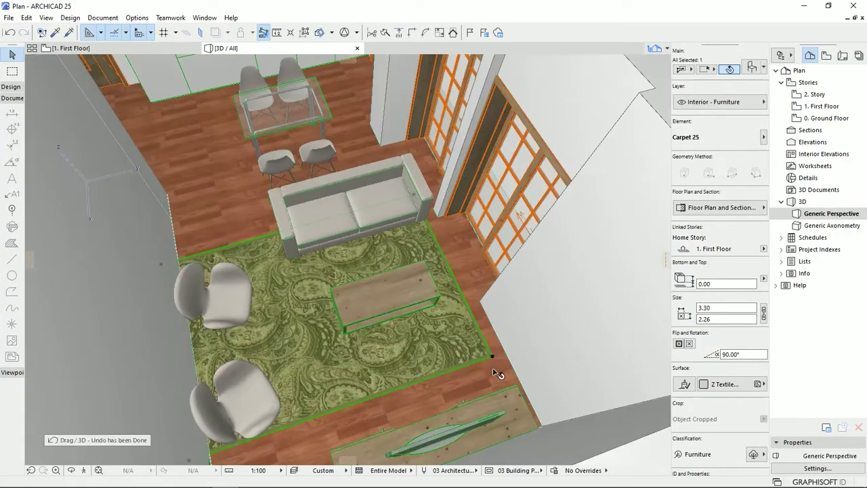
# - Resize the rug to 2.70 × 1.80 m
pyautogui.click(715, 307)
pyautogui.write('2.70')
pyautogui.press('Tab')
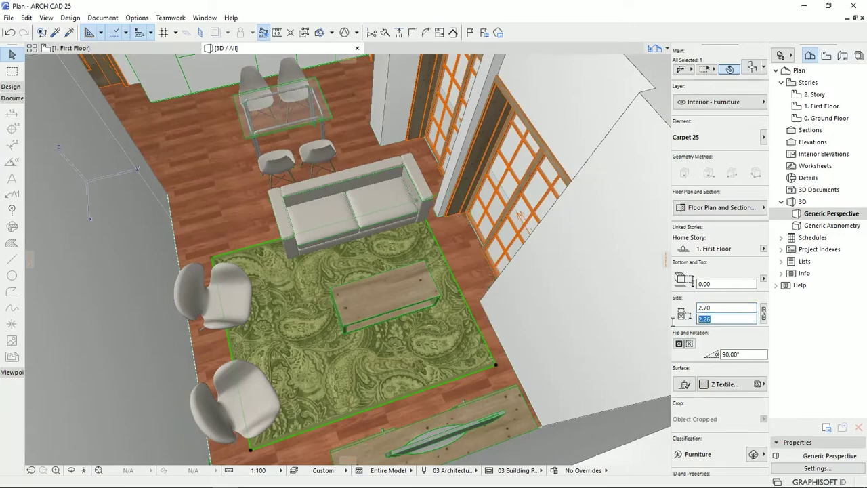
pyautogui.press('Return')
pyautogui.keyDown('shift'); pyautogui.moveTo(393, 330); pyautogui.dragTo(447, 318, button='middle'); pyautogui.keyUp('shift')
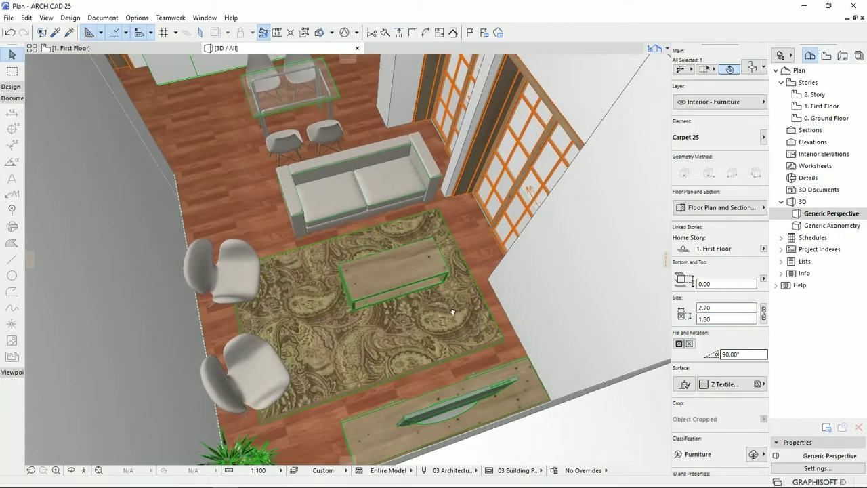
pyautogui.press('Escape')
# - Fit the carpet texture to 1.80 × 2.70 m and orbit to check the rug
pyautogui.click(448, 375)
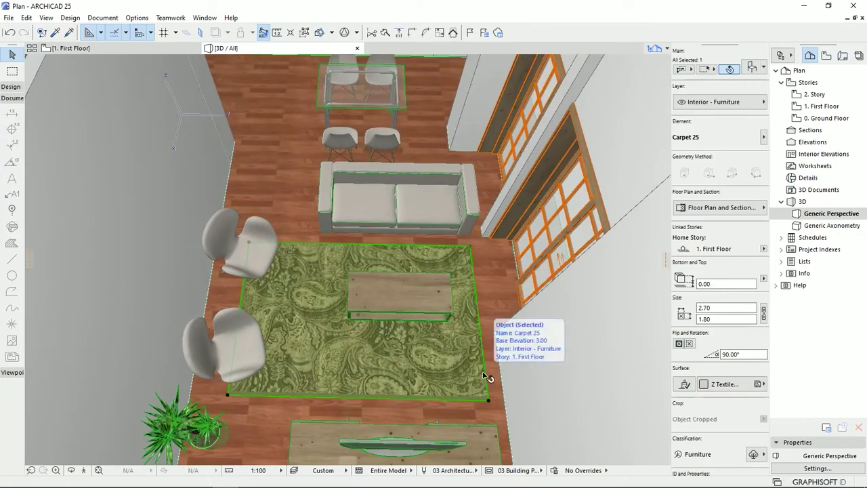
pyautogui.click(137, 17)
pyautogui.moveTo(178, 29)
pyautogui.click(308, 91)
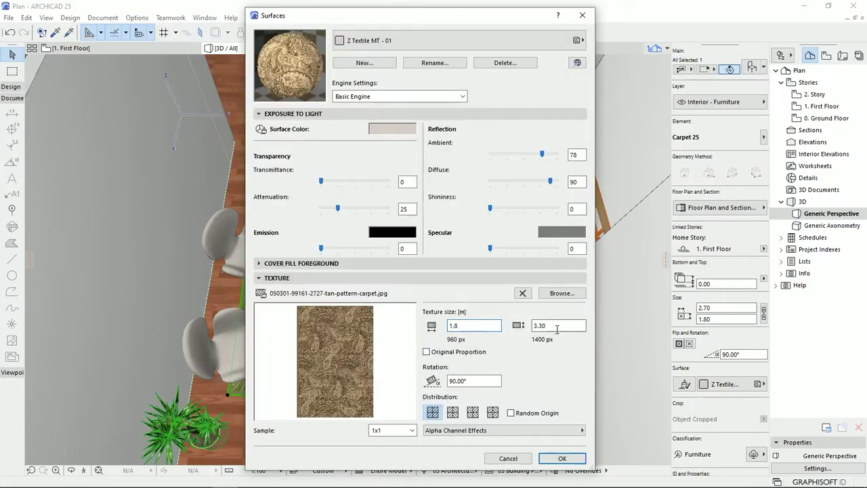
pyautogui.click(561, 458)
pyautogui.keyDown('shift'); pyautogui.moveTo(467, 452); pyautogui.dragTo(431, 368, button='middle'); pyautogui.keyUp('shift')
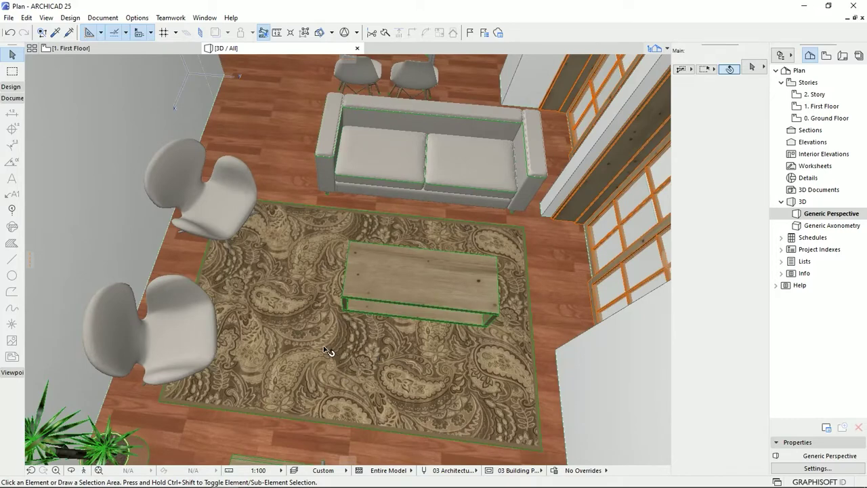
pyautogui.keyDown('shift'); pyautogui.moveTo(328, 351); pyautogui.dragTo(305, 291, button='middle'); pyautogui.keyUp('shift')
pyautogui.click(288, 234)
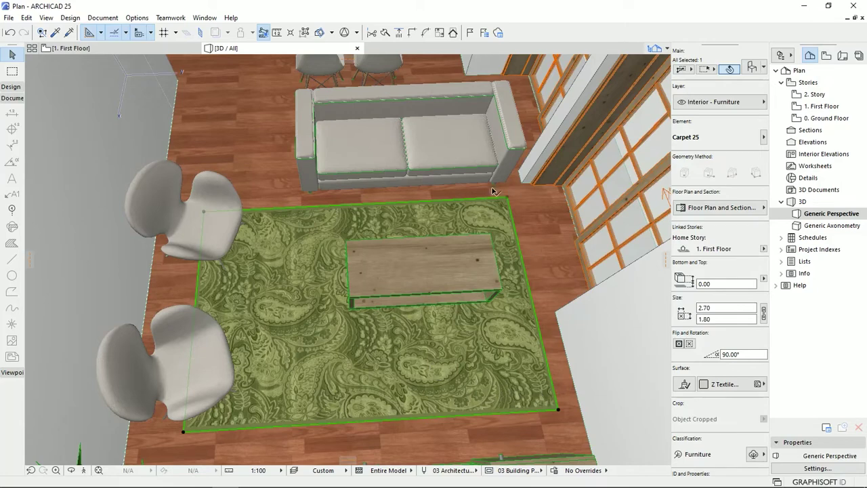
pyautogui.keyDown('shift'); pyautogui.moveTo(333, 387); pyautogui.dragTo(352, 372, button='middle'); pyautogui.keyUp('shift')
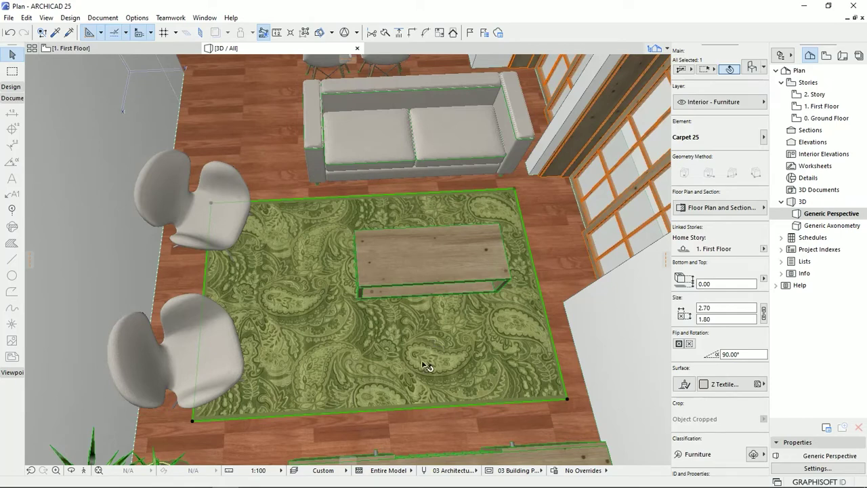
pyautogui.click(126, 20)
# - Review the carpet surface settings, cancel without changes, and orbit close to a swan chair
pyautogui.moveTo(184, 33)
pyautogui.click(316, 86)
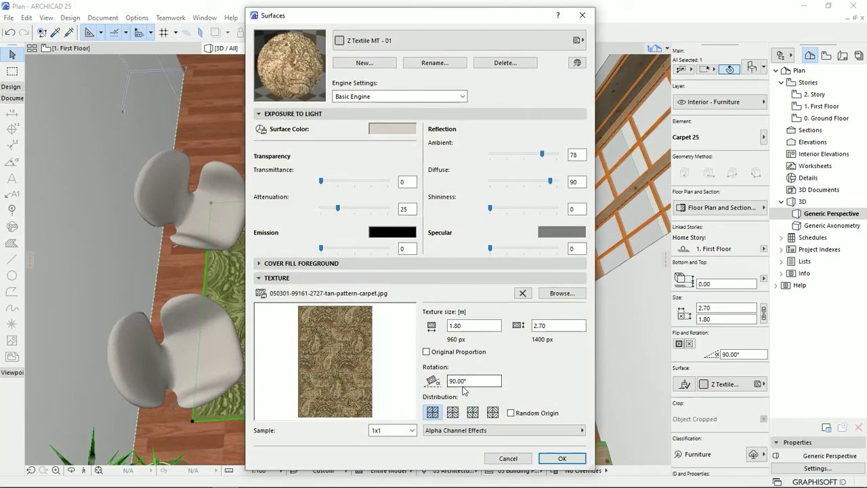
pyautogui.moveTo(461, 24); pyautogui.dragTo(433, 346)
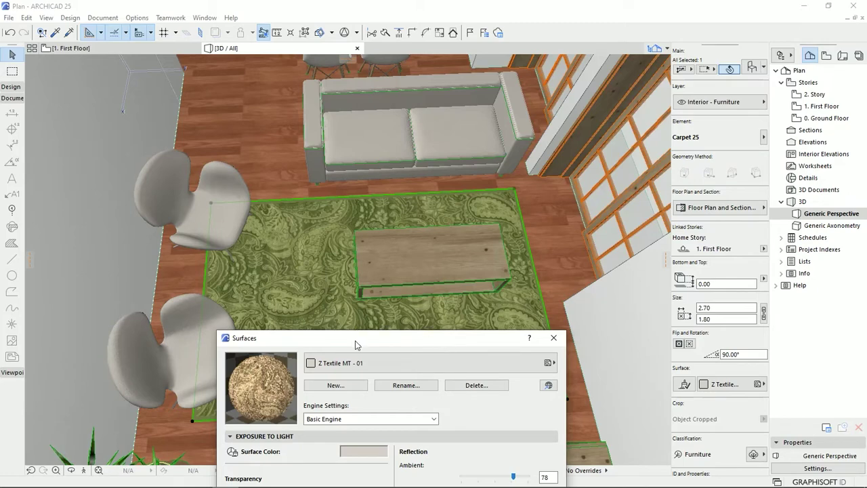
pyautogui.moveTo(359, 346); pyautogui.dragTo(366, 19)
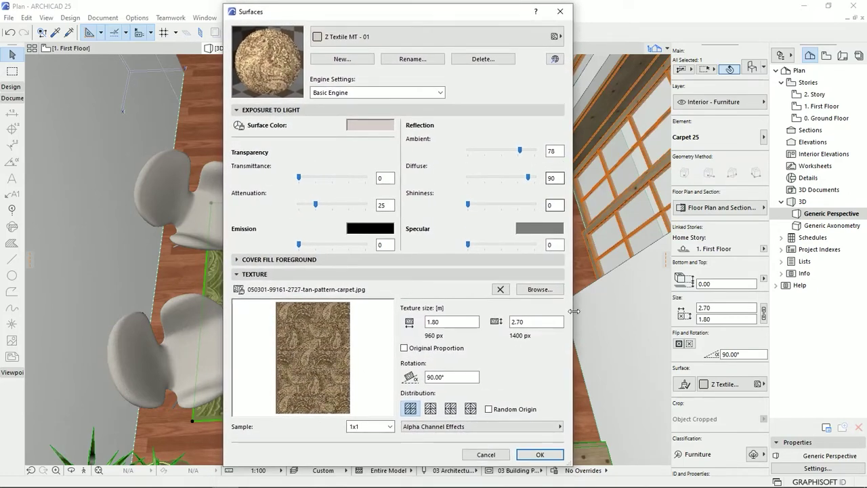
pyautogui.click(486, 455)
pyautogui.keyDown('shift'); pyautogui.moveTo(407, 326); pyautogui.dragTo(383, 303, button='middle'); pyautogui.keyUp('shift')
pyautogui.click(173, 17)
# - Duplicate the current textile surface as a new surface named Z Textile MT - 02
pyautogui.moveTo(169, 31)
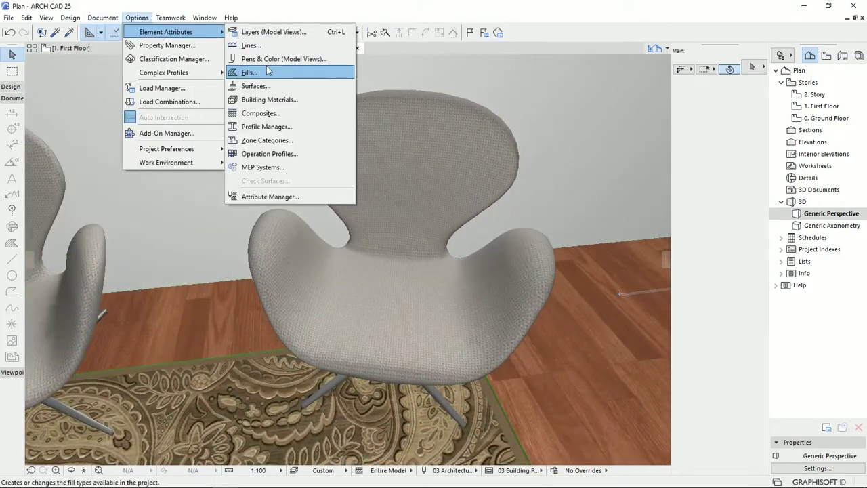
pyautogui.click(271, 85)
pyautogui.click(343, 59)
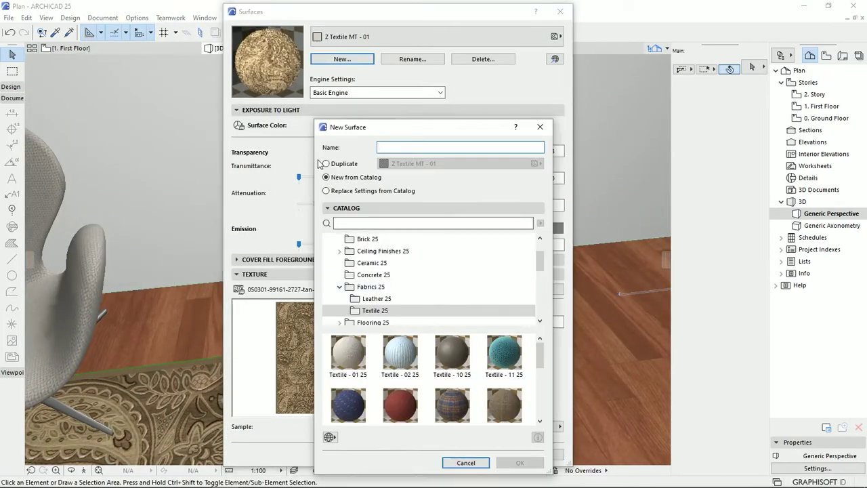
pyautogui.click(326, 164)
pyautogui.click(522, 233)
pyautogui.click(413, 59)
pyautogui.click(485, 197)
# - Start adding a new texture image from disk and browse the All Textures folder
pyautogui.click(540, 289)
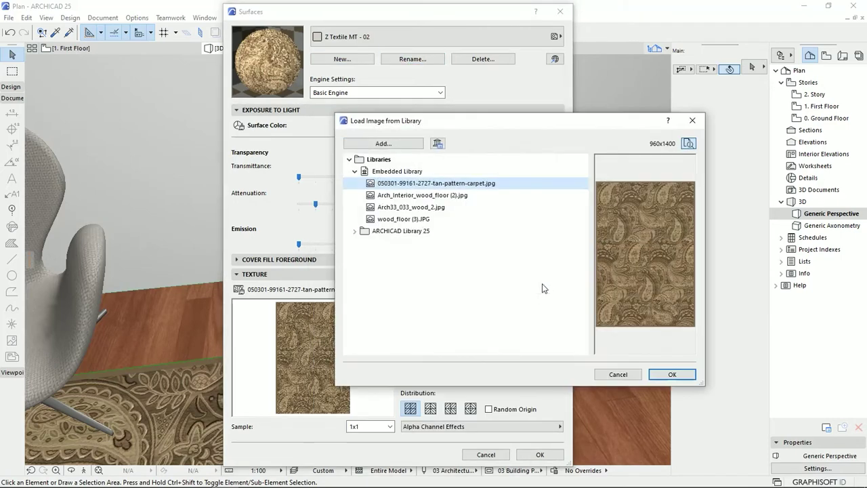
pyautogui.click(384, 144)
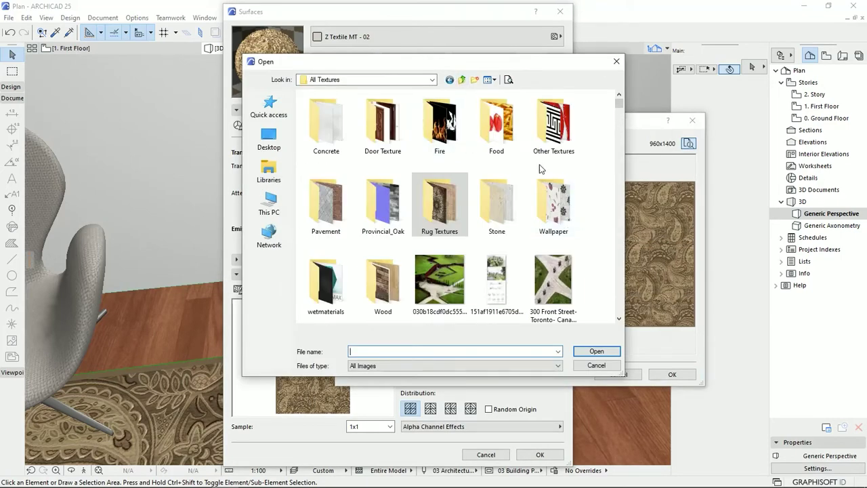
pyautogui.scroll(-3, 587, 212)
pyautogui.scroll(-15, 587, 213)
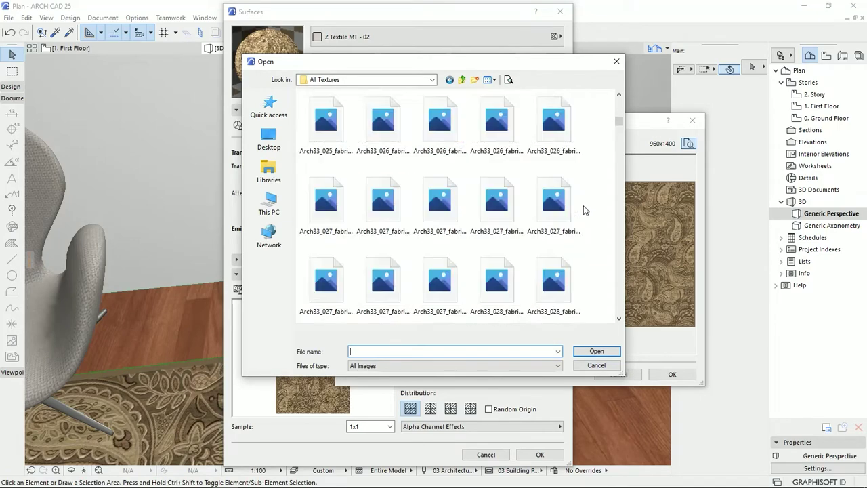
pyautogui.scroll(-5, 585, 210)
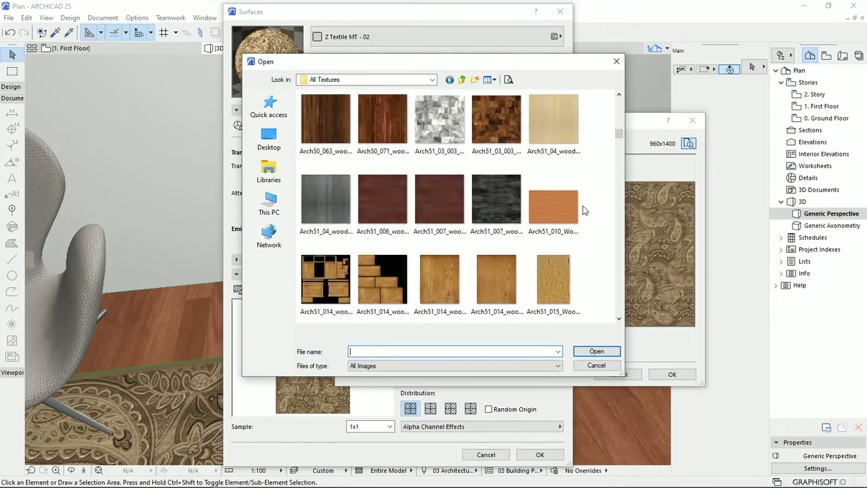
pyautogui.scroll(-8, 587, 210)
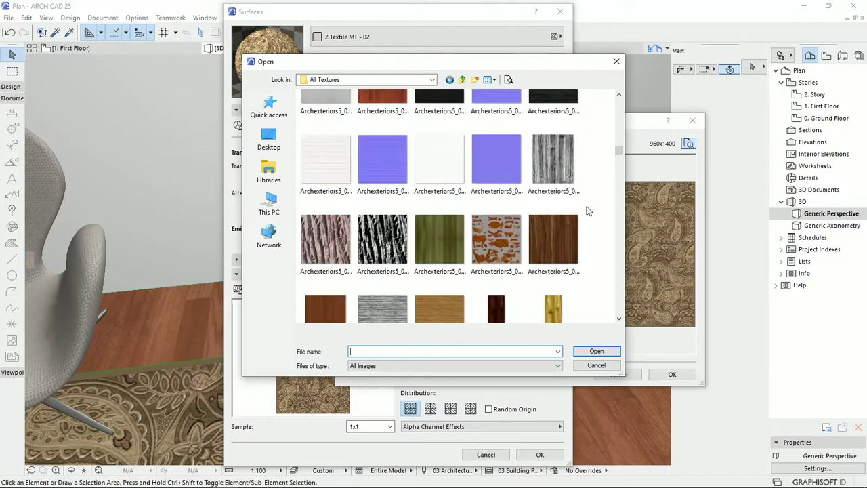
pyautogui.scroll(-8, 587, 210)
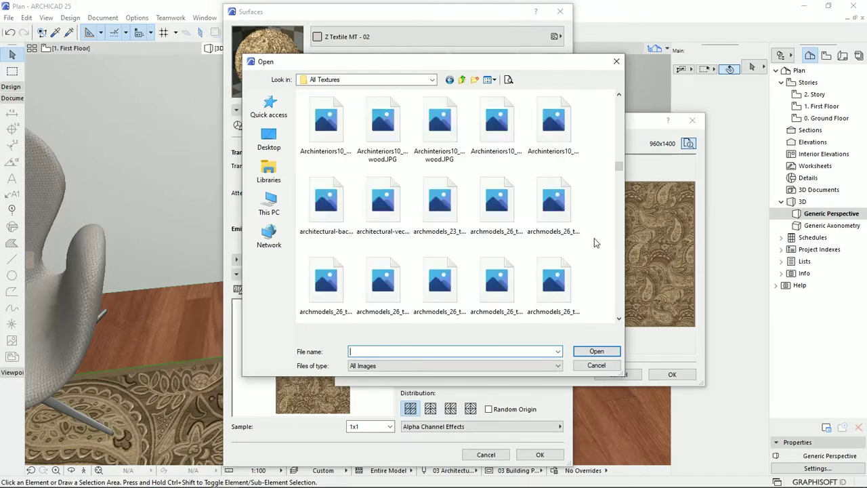
pyautogui.scroll(-8, 595, 242)
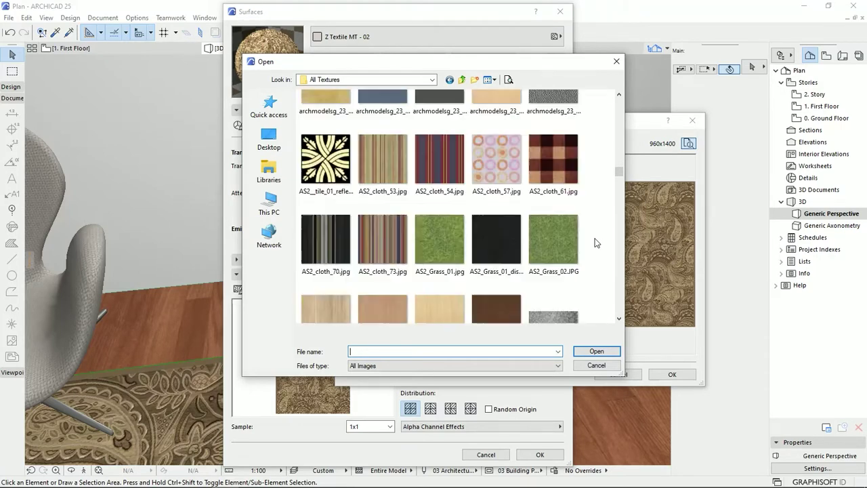
pyautogui.scroll(-8, 592, 247)
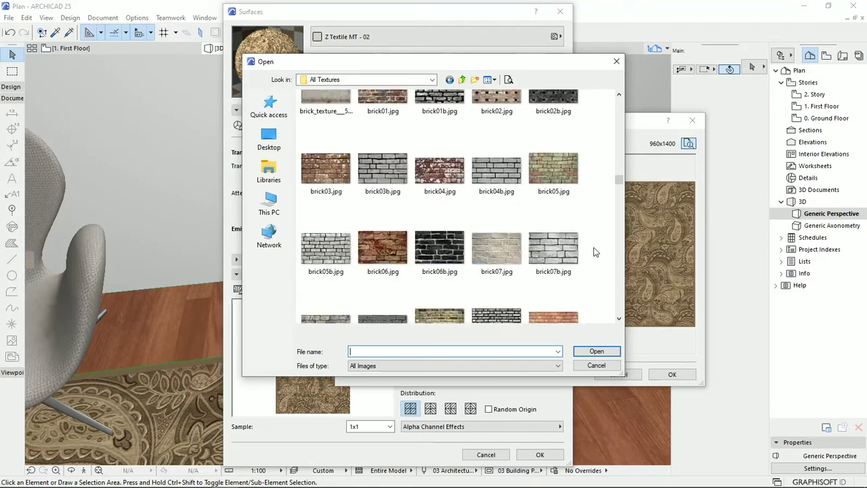
pyautogui.scroll(-5, 595, 251)
# - Try carpet001.jpg and preview the floral line-drawing texture at full size
pyautogui.click(384, 204)
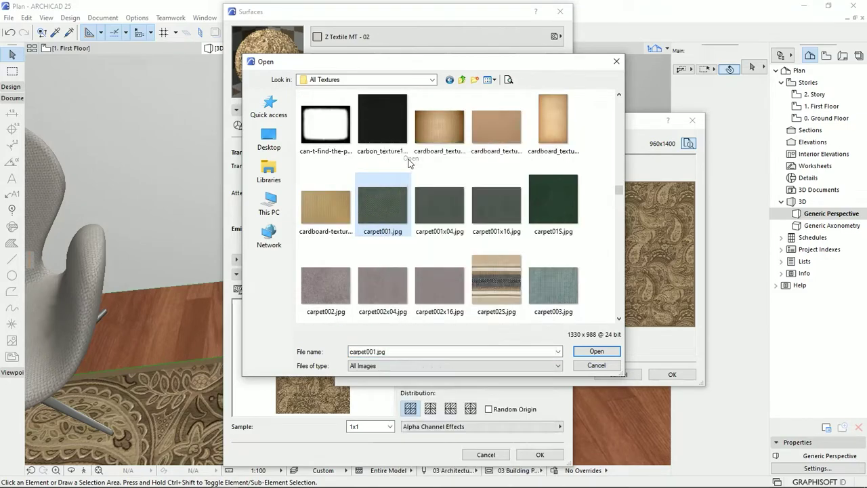
pyautogui.scroll(-10, 589, 247)
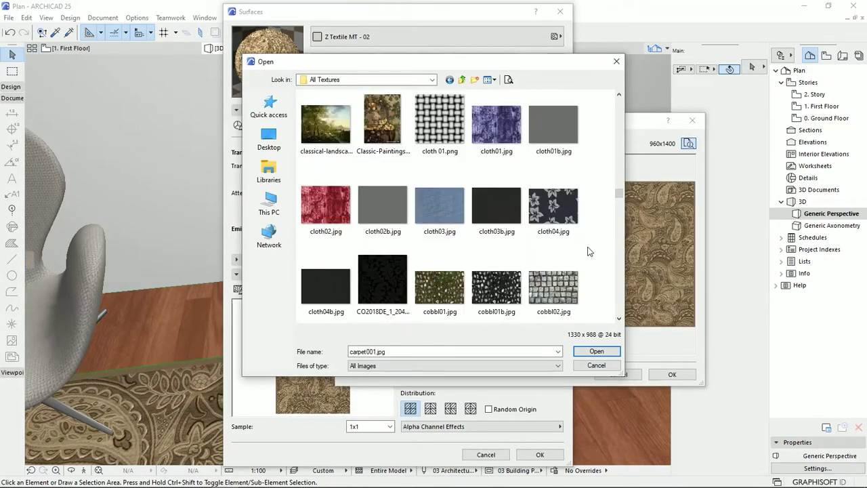
pyautogui.scroll(-3, 591, 220)
pyautogui.scroll(2, 592, 220)
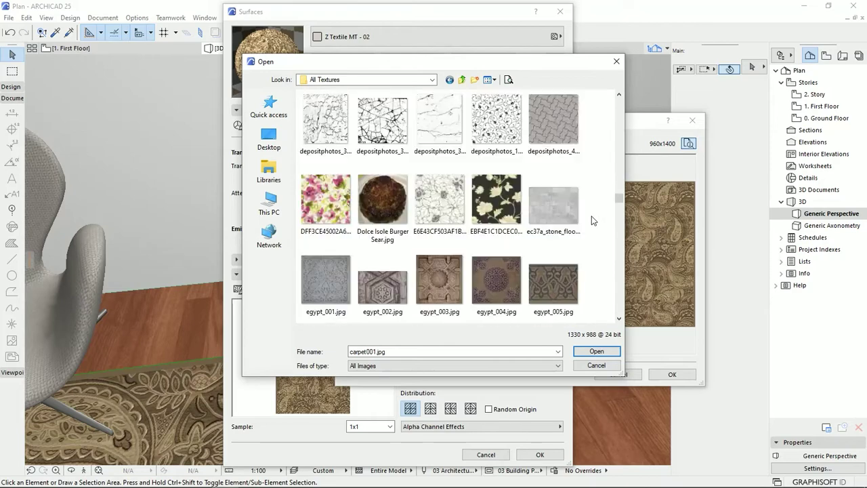
pyautogui.doubleClick(428, 206)
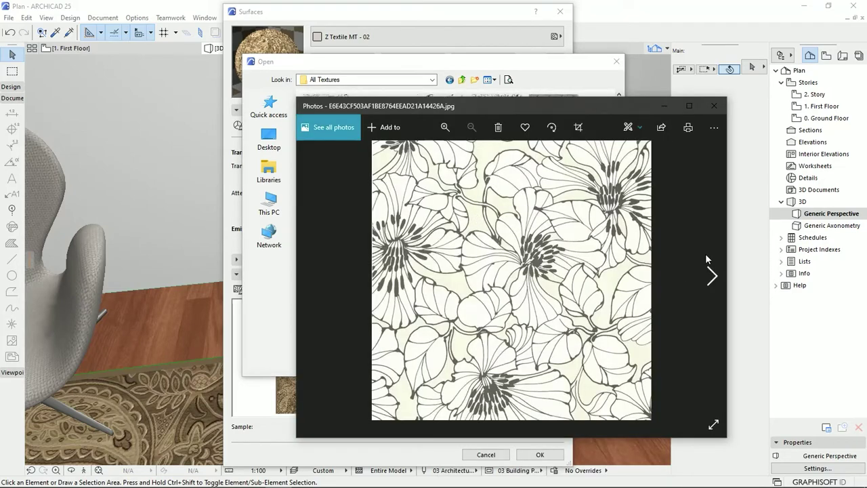
pyautogui.click(712, 107)
# - Pick fabric_001.jpg and compare the fabric004x16 images back to fabric001.jpg in preview
pyautogui.scroll(-5, 589, 252)
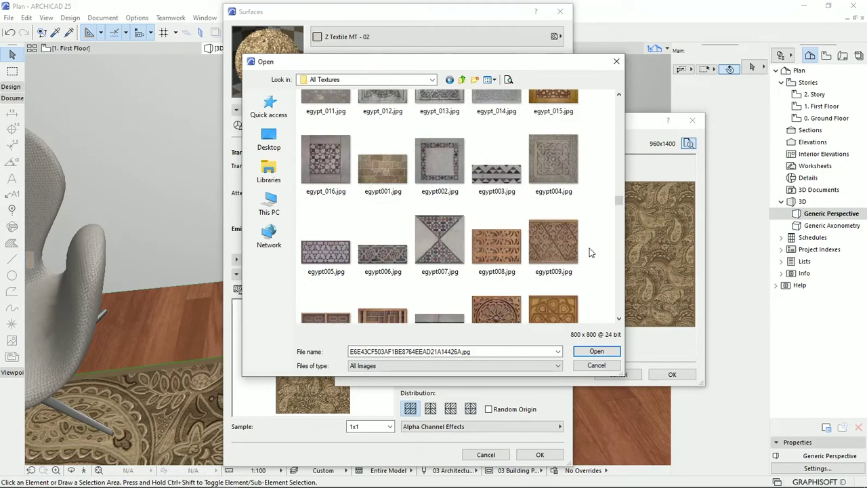
pyautogui.scroll(-5, 589, 252)
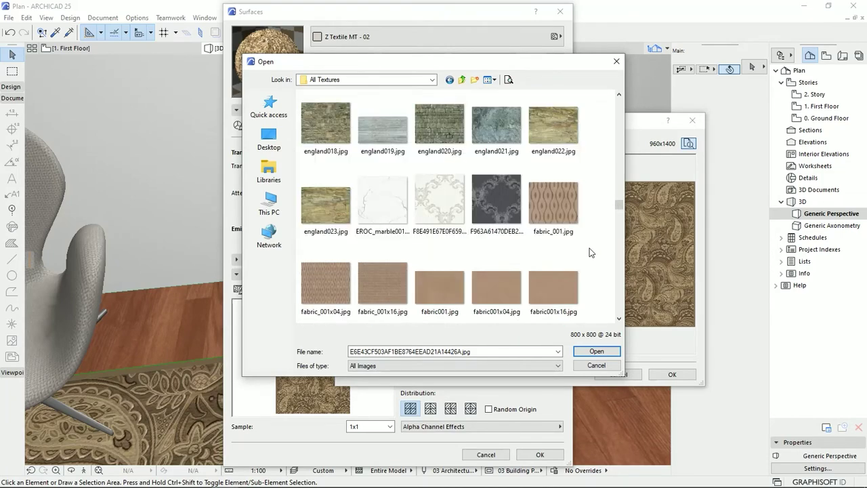
pyautogui.click(569, 203)
pyautogui.scroll(-3, 591, 224)
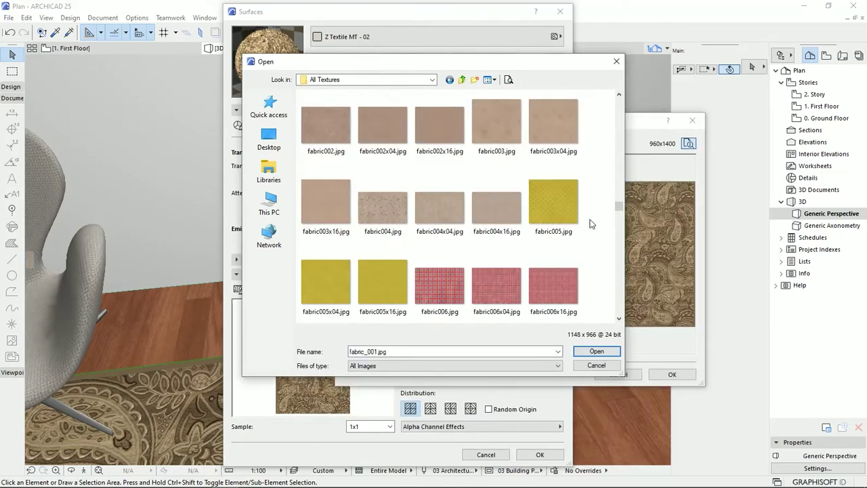
pyautogui.doubleClick(497, 217)
pyautogui.click(310, 277)
pyautogui.click(310, 277)
pyautogui.click(309, 277)
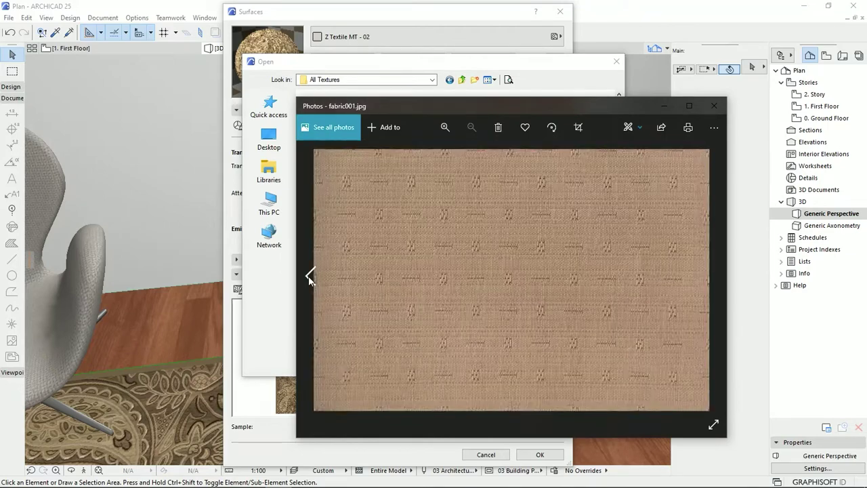
pyautogui.click(714, 106)
# - Preview the floral29S texture at full size
pyautogui.scroll(-9, 599, 250)
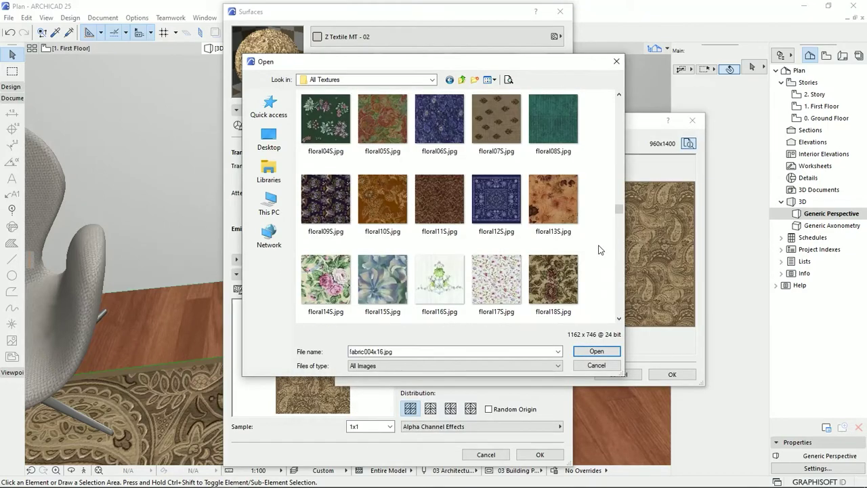
pyautogui.scroll(-5, 599, 250)
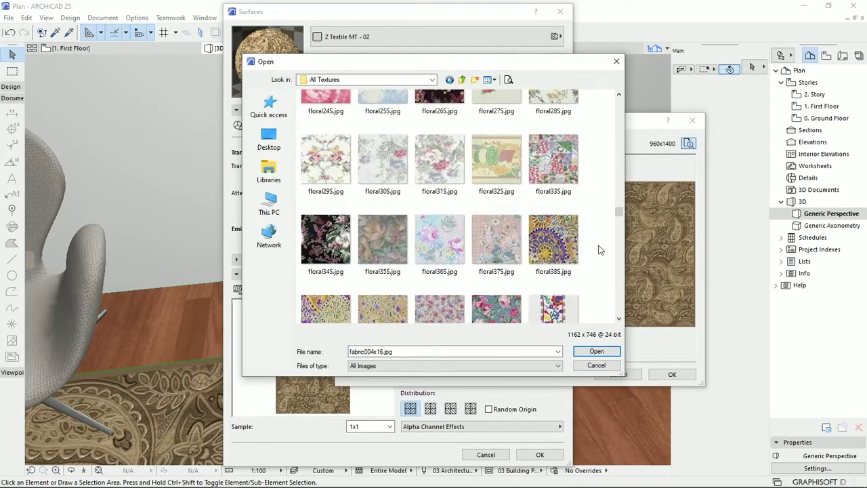
pyautogui.doubleClick(326, 159)
pyautogui.click(728, 107)
# - Select the weave14S texture and preview it at full size
pyautogui.scroll(1, 588, 222)
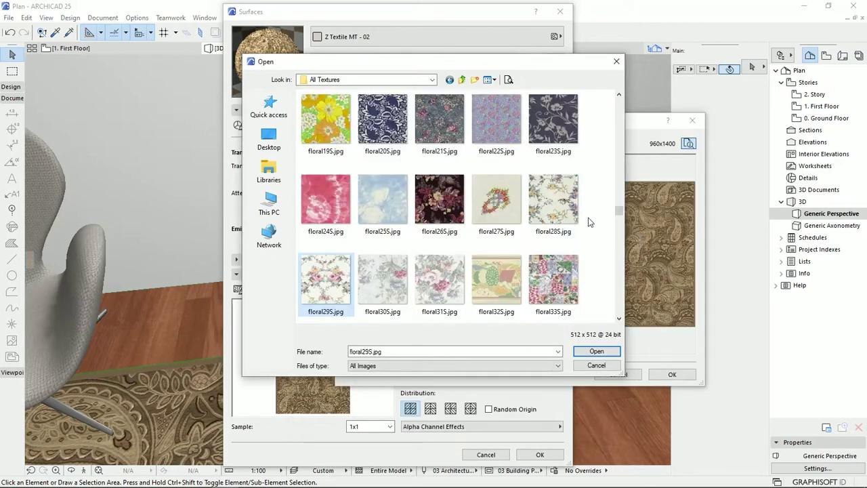
pyautogui.scroll(-3, 588, 222)
pyautogui.scroll(-10, 595, 227)
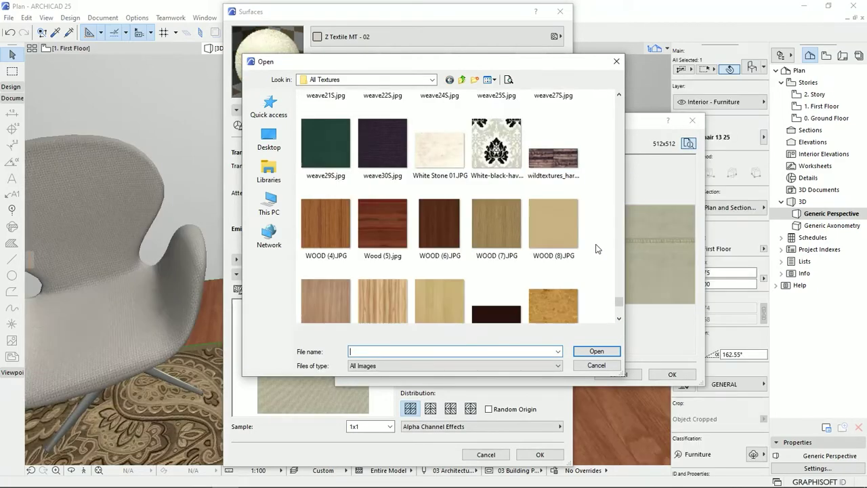
pyautogui.scroll(-5, 597, 249)
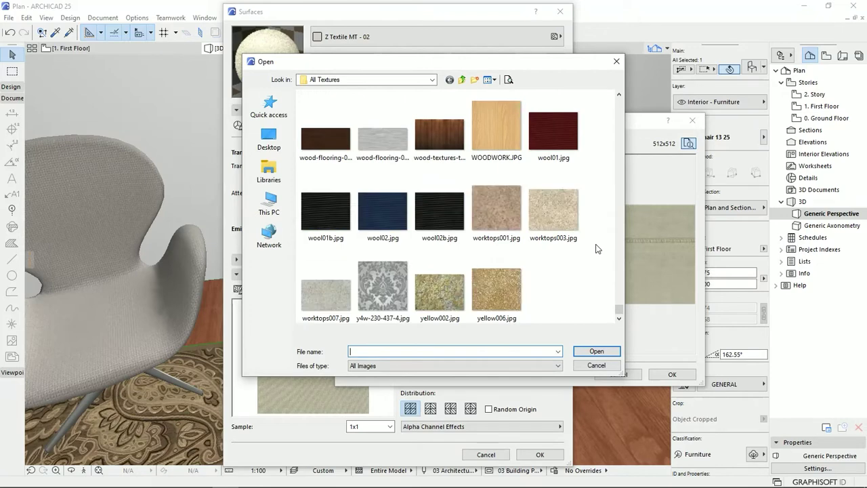
pyautogui.scroll(8, 597, 249)
pyautogui.click(383, 169)
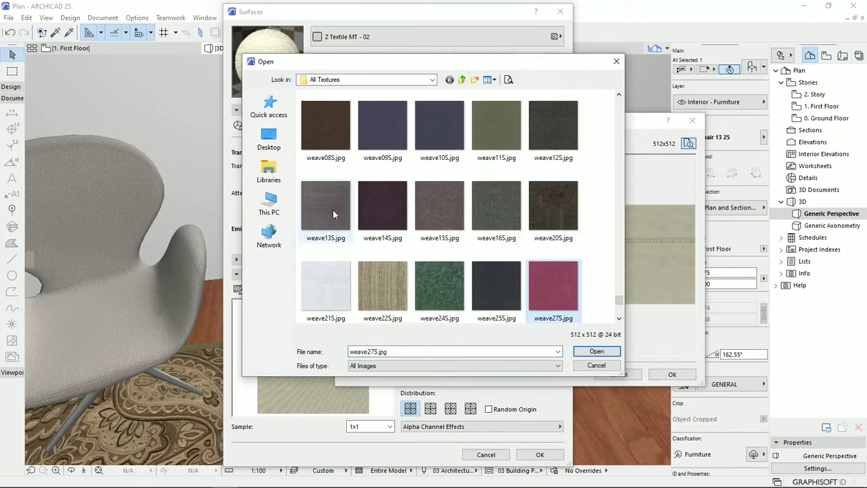
pyautogui.rightClick(383, 170)
pyautogui.click(407, 163)
pyautogui.click(712, 106)
# - Load the brown weave07S.jpg into the embedded library and apply it as the surface texture
pyautogui.scroll(3, 488, 238)
pyautogui.click(550, 166)
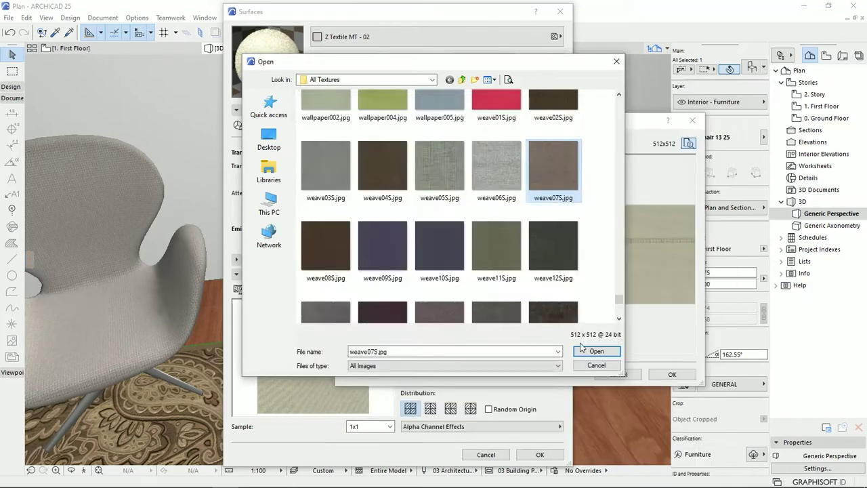
pyautogui.click(583, 350)
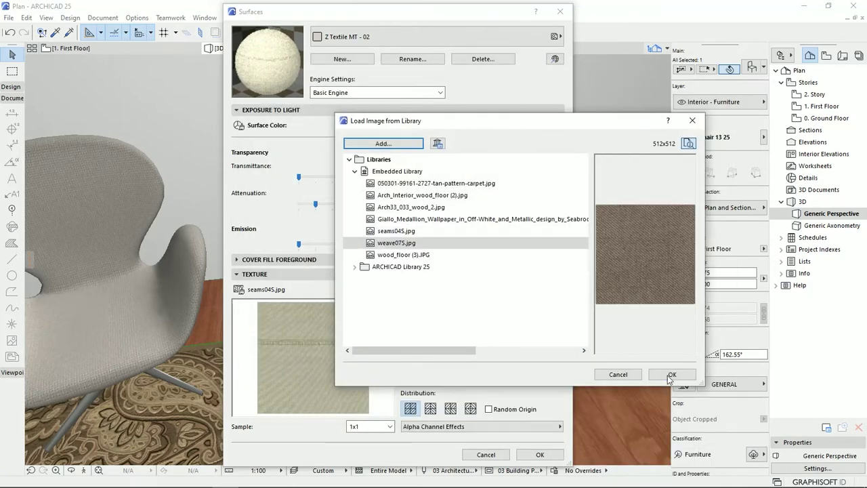
pyautogui.click(671, 375)
# - Confirm the brown weave07S surface, then reopen Surfaces and confirm it again
pyautogui.click(551, 456)
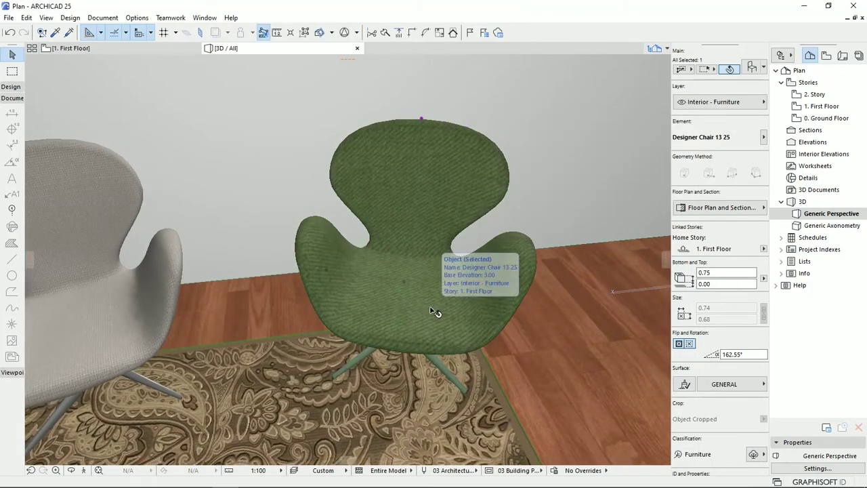
pyautogui.scroll(3, 370, 312)
pyautogui.click(137, 17)
pyautogui.moveTo(165, 31)
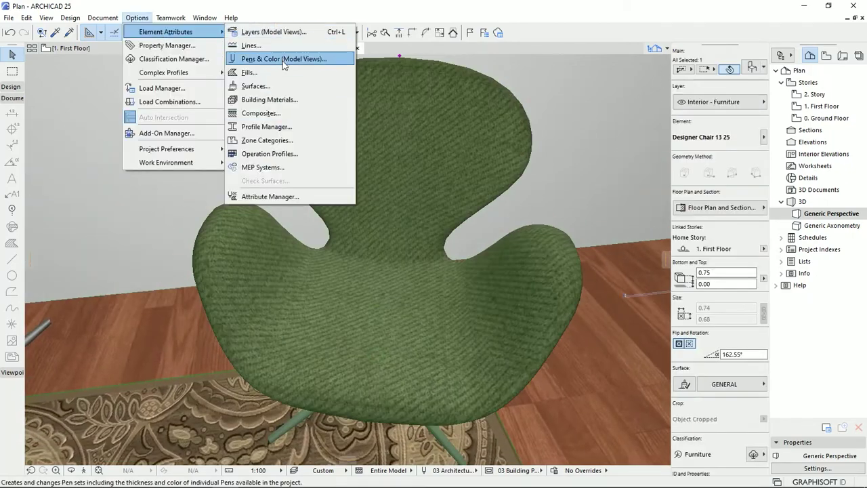
pyautogui.click(256, 87)
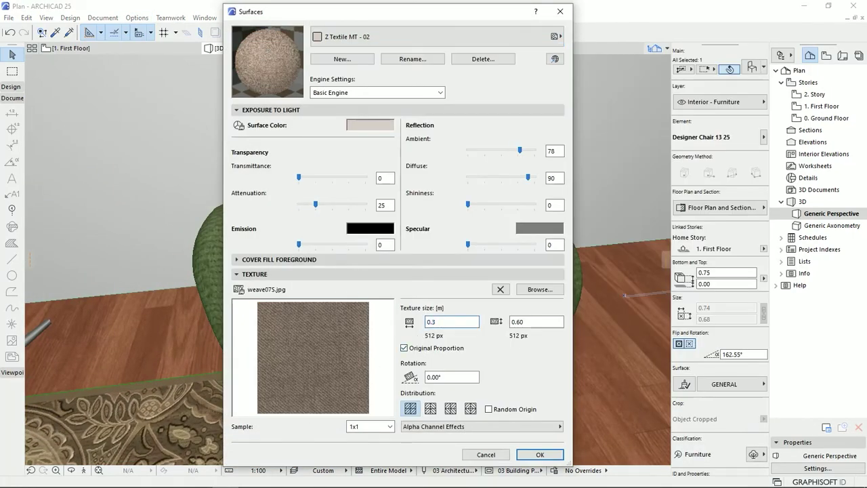
pyautogui.click(540, 455)
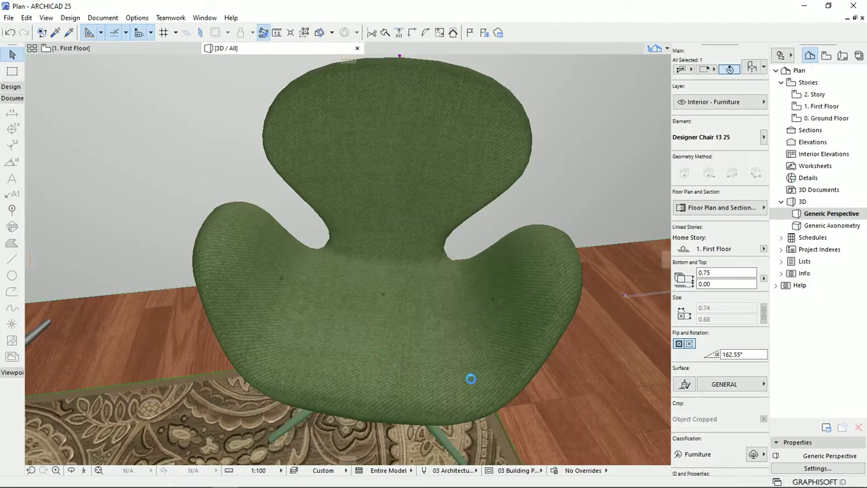
# - Inspect both swan chairs in brown weave over the paisley rug in 3D, then deselect
pyautogui.scroll(-5, 471, 377)
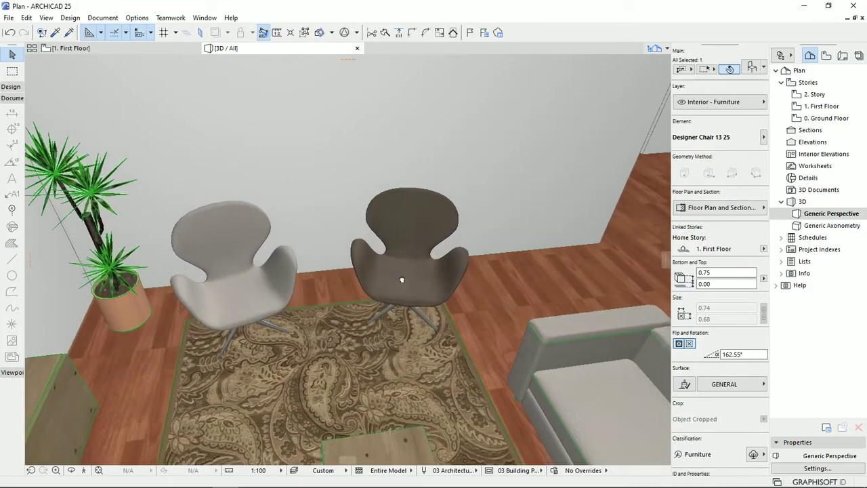
pyautogui.scroll(4, 442, 347)
pyautogui.scroll(5, 442, 355)
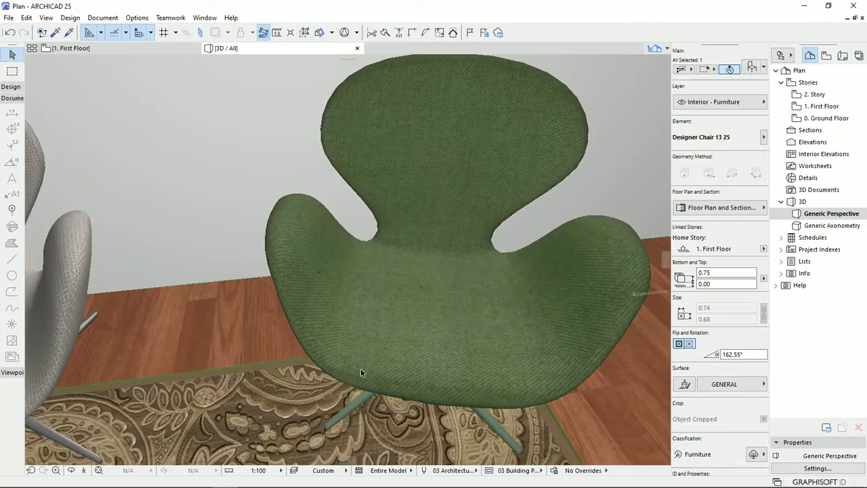
pyautogui.moveTo(353, 343); pyautogui.dragTo(369, 366, button='middle')
pyautogui.scroll(-5, 377, 360)
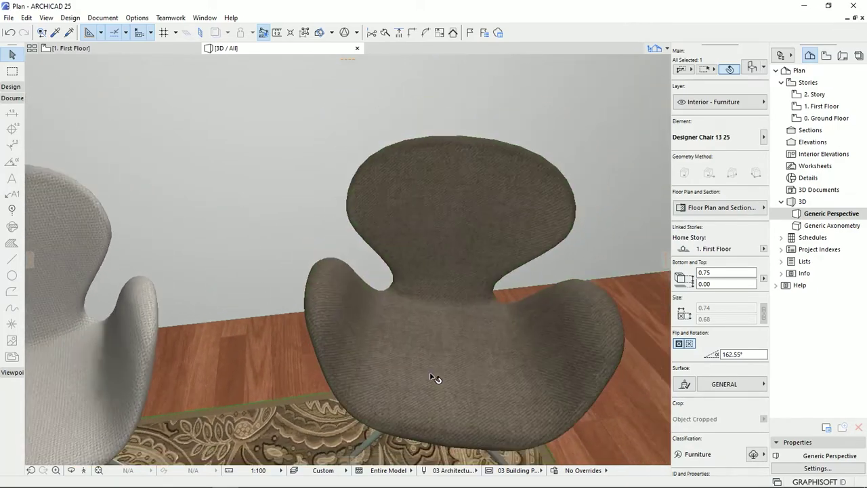
pyautogui.moveTo(479, 358); pyautogui.dragTo(522, 304, button='middle')
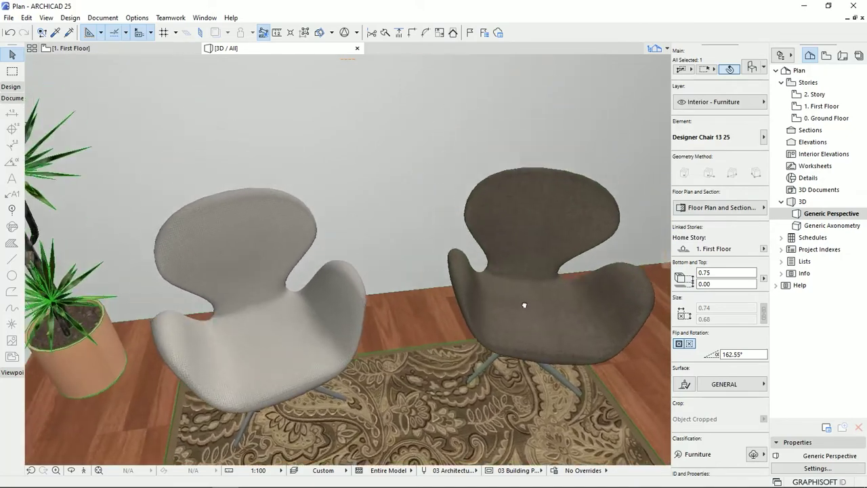
pyautogui.click(298, 356)
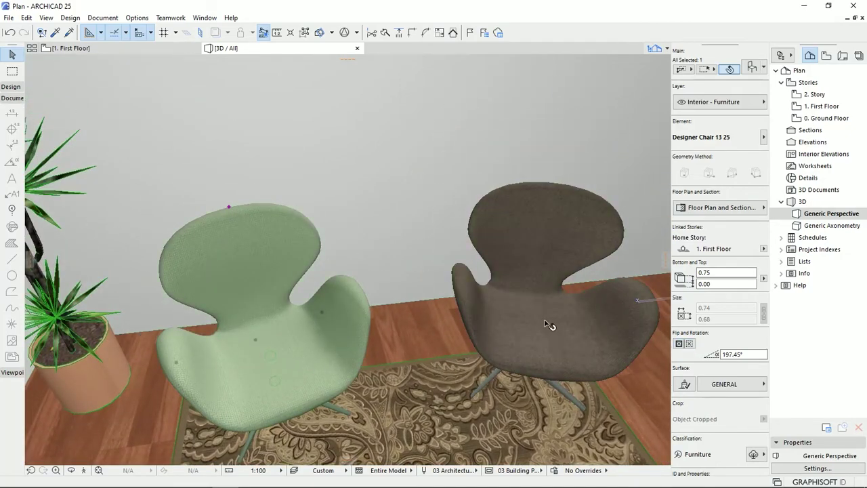
pyautogui.keyDown('shift'); pyautogui.moveTo(262, 242); pyautogui.dragTo(355, 362, button='middle'); pyautogui.keyUp('shift')
pyautogui.press('Escape')
# - Zoom out and orbit to a high overhead view of the whole living room
pyautogui.scroll(-8, 397, 381)
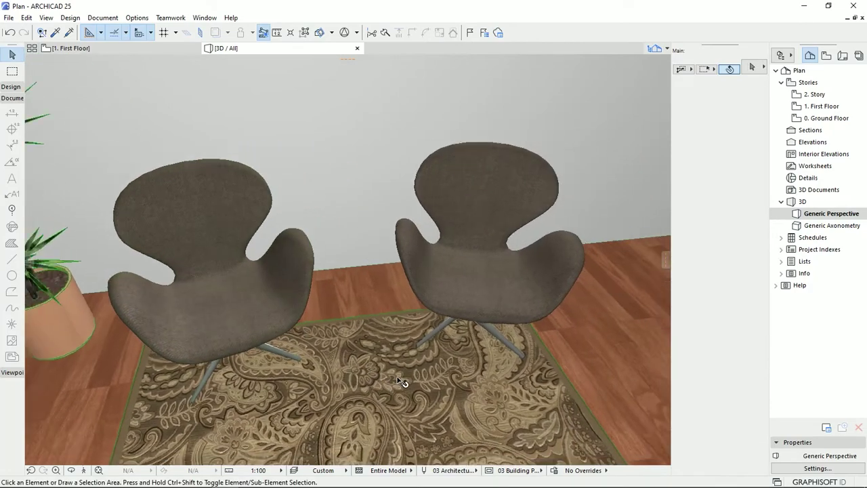
pyautogui.scroll(-3, 397, 381)
pyautogui.keyDown('shift'); pyautogui.moveTo(397, 381); pyautogui.dragTo(365, 392, button='middle'); pyautogui.keyUp('shift')
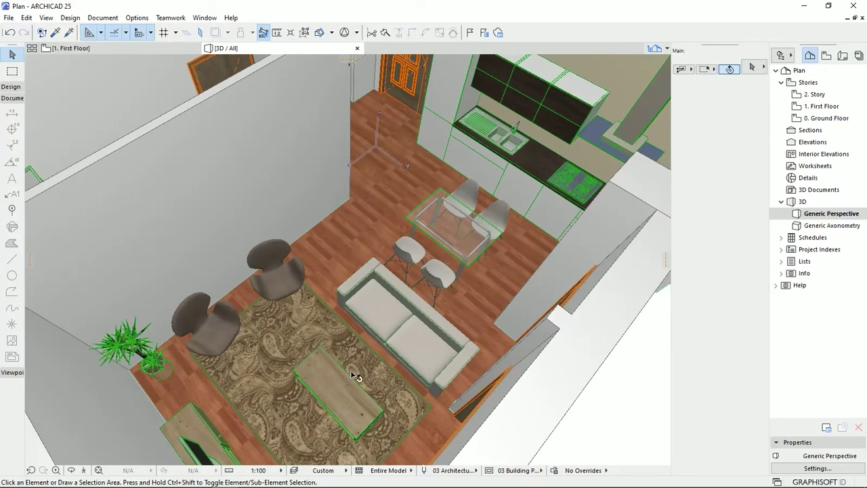